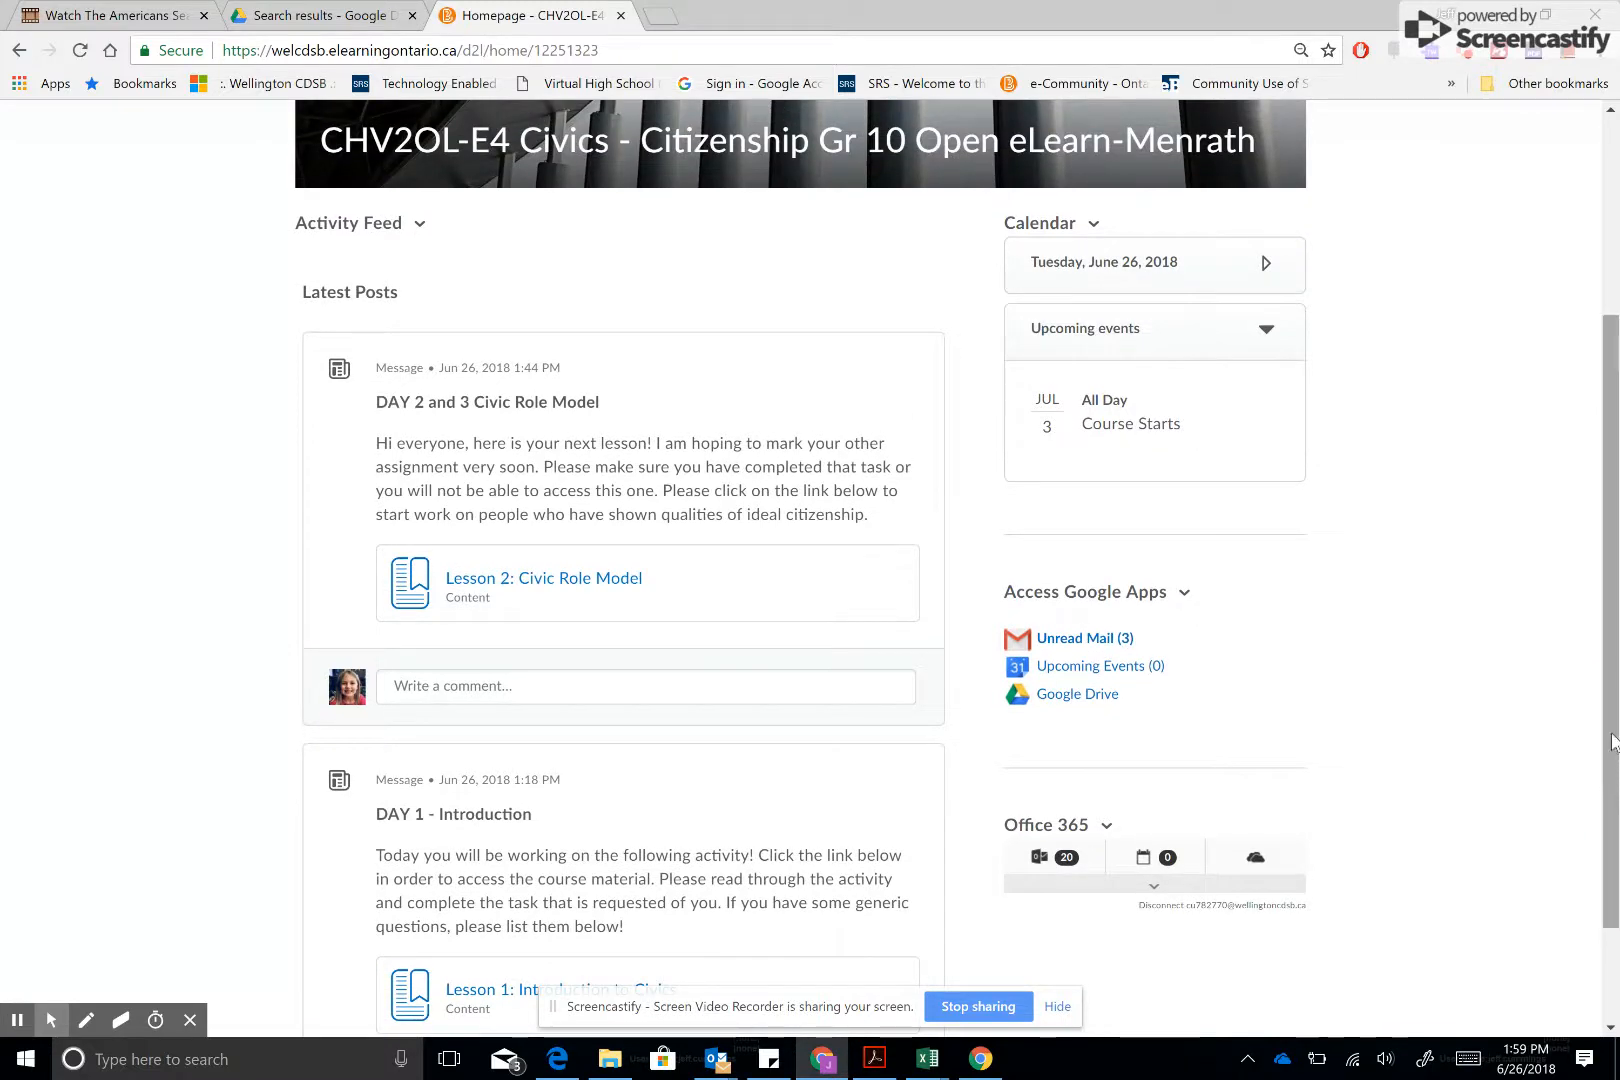
Open the comment box under the DAY 2 and 3 Civic Role Model post in the activity feed.
{"action": "left_click_drag", "start_coordinate": [1612, 727], "coordinate": [1612, 657]}
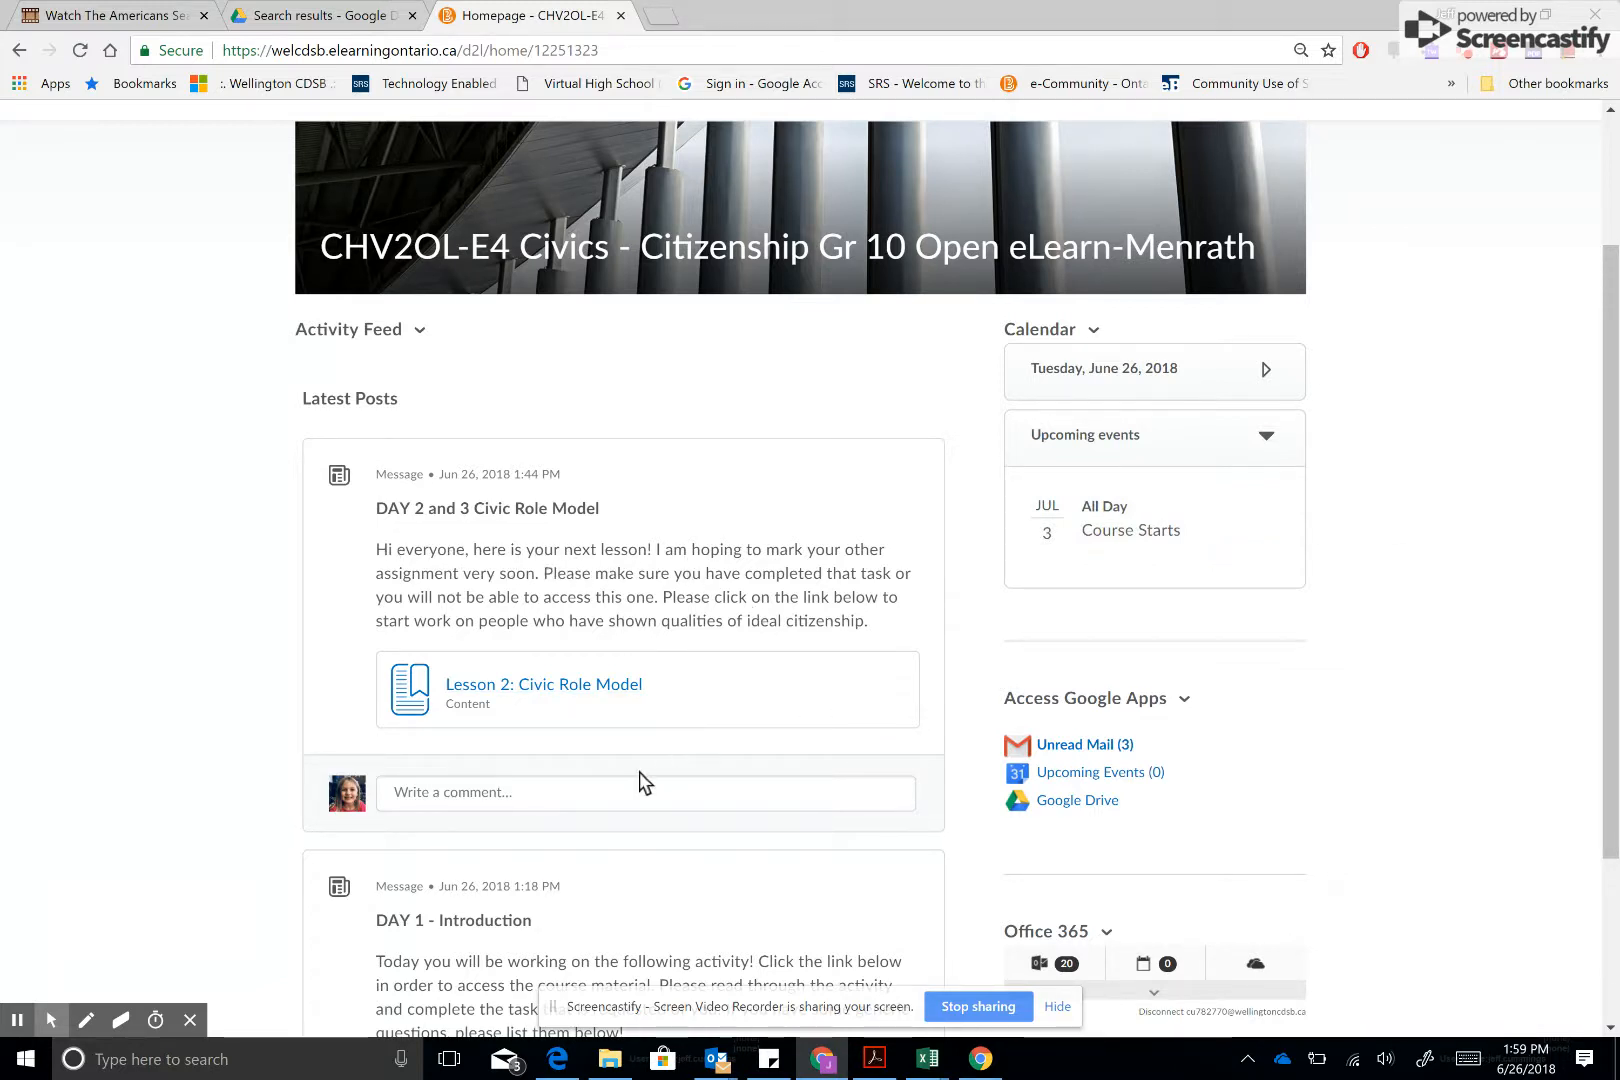
{"action": "left_click", "coordinate": [618, 792]}
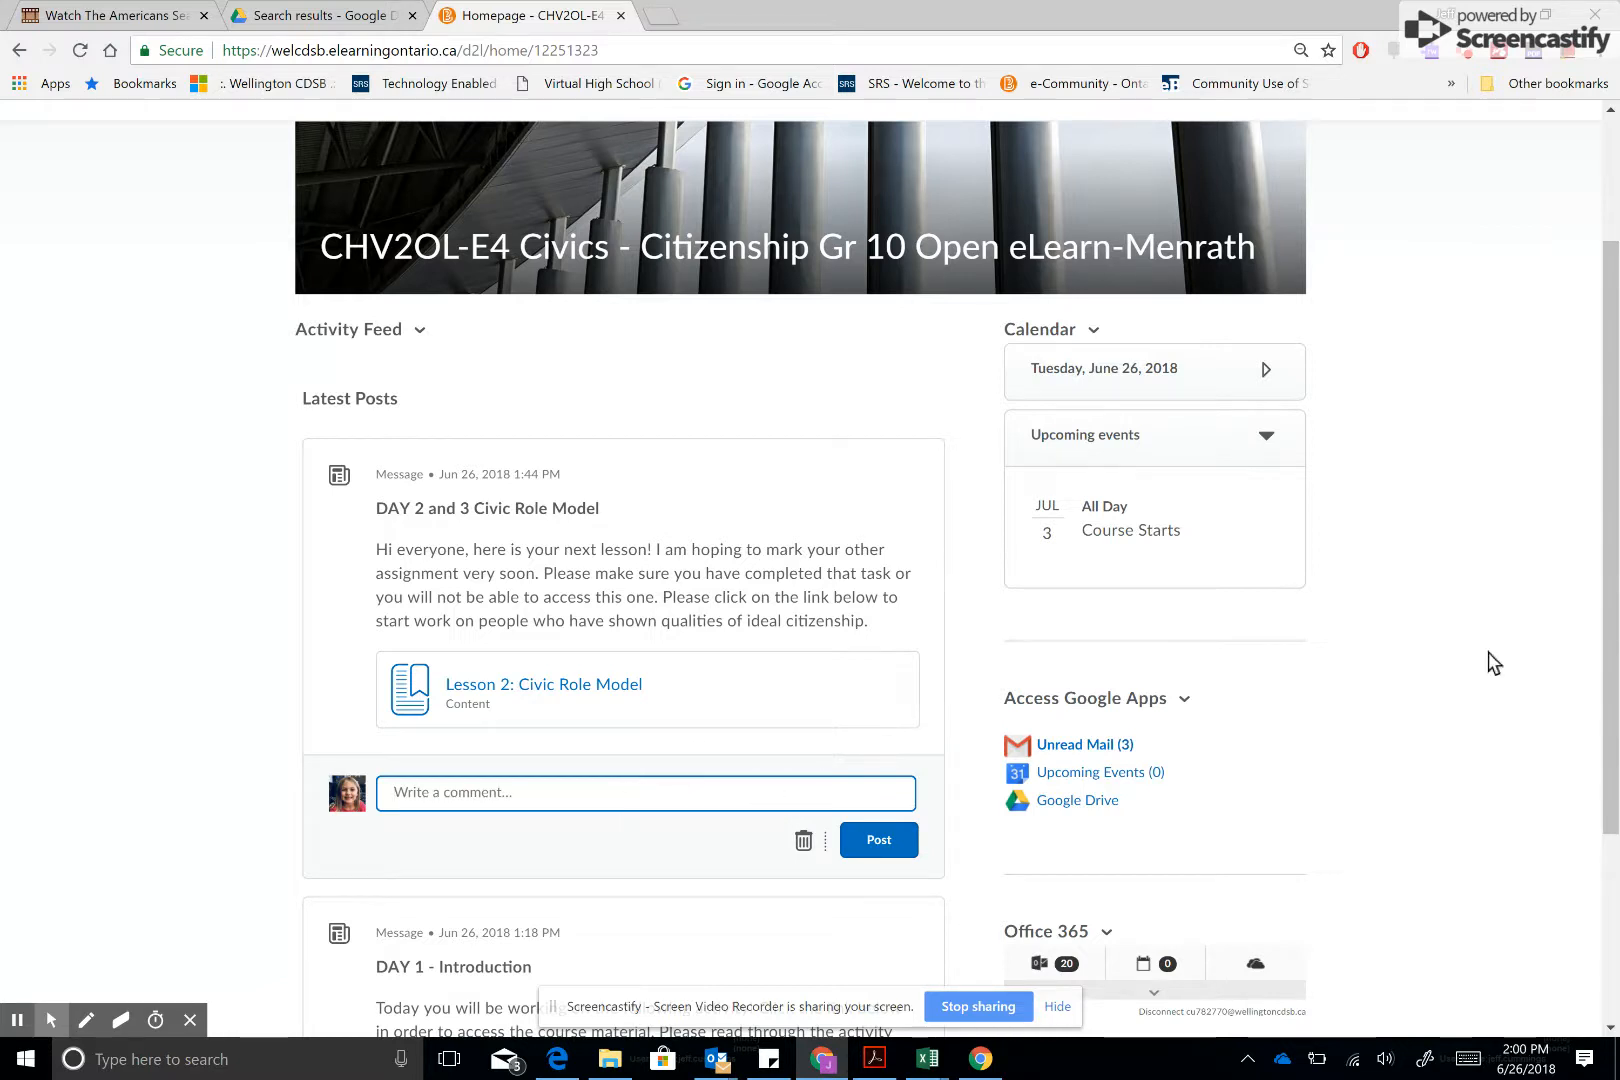
Open the course email inbox from the message alerts.
{"action": "scroll", "coordinate": [1605, 655], "scroll_direction": "up", "scroll_amount": 3}
{"action": "left_click_drag", "start_coordinate": [1618, 541], "coordinate": [1617, 529]}
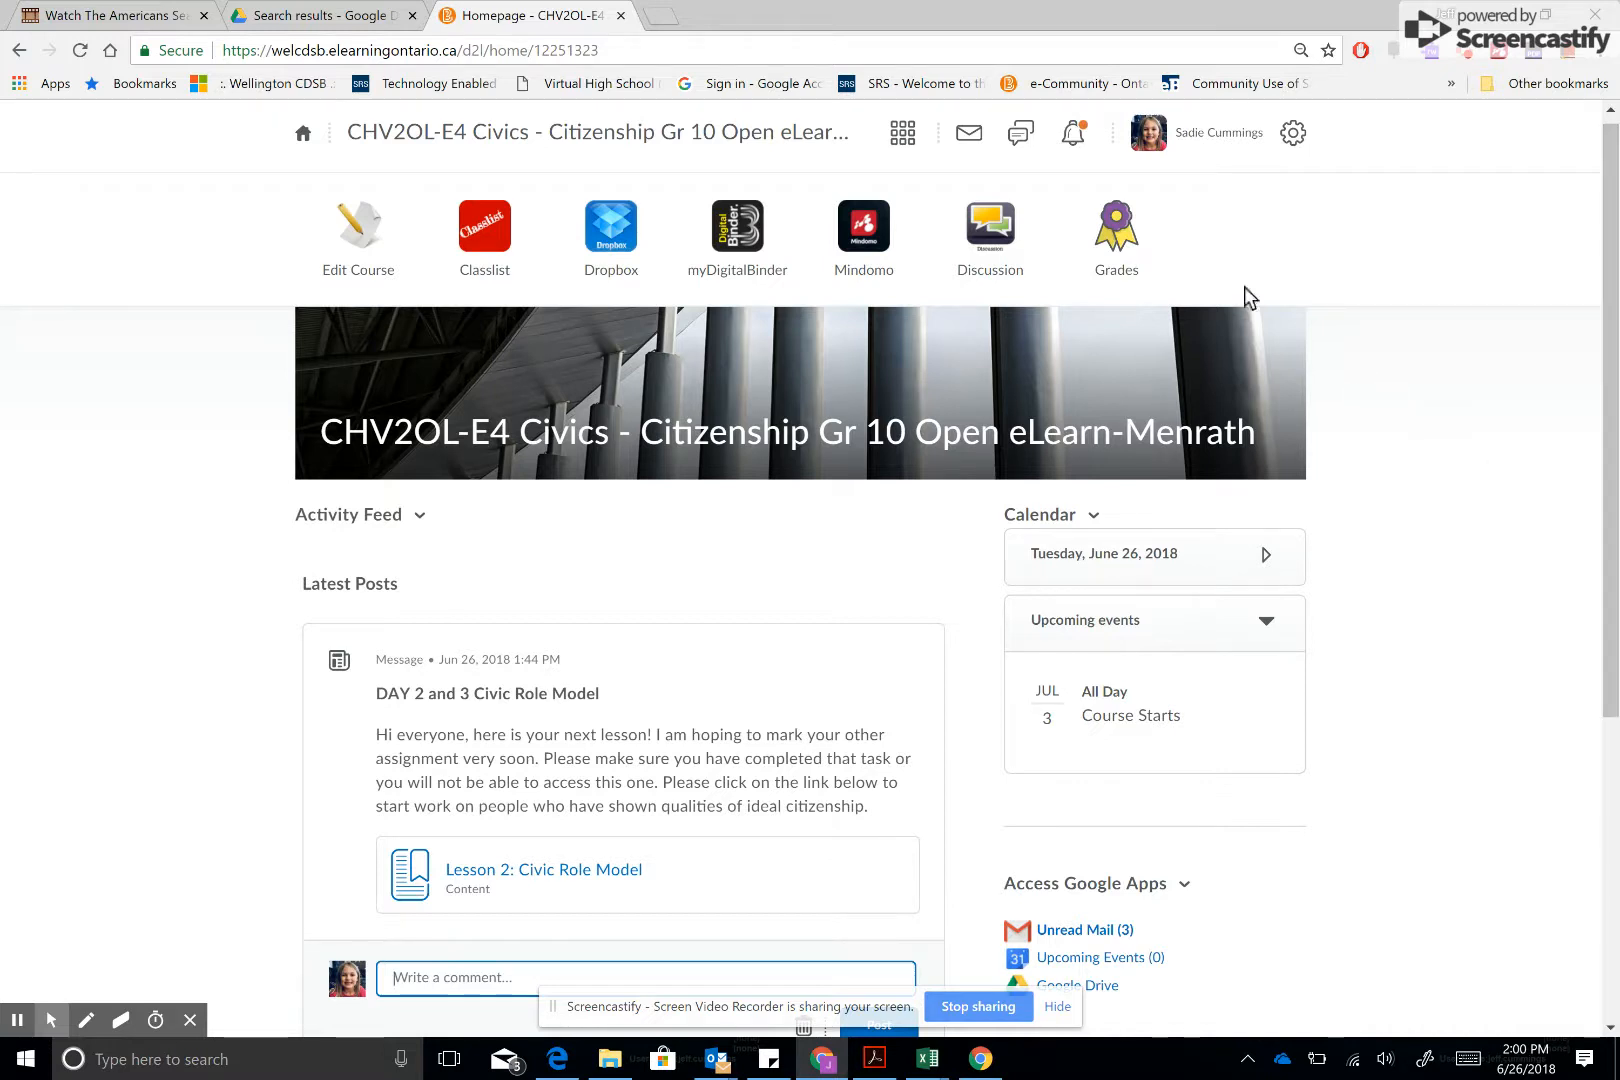
{"action": "left_click", "coordinate": [970, 140]}
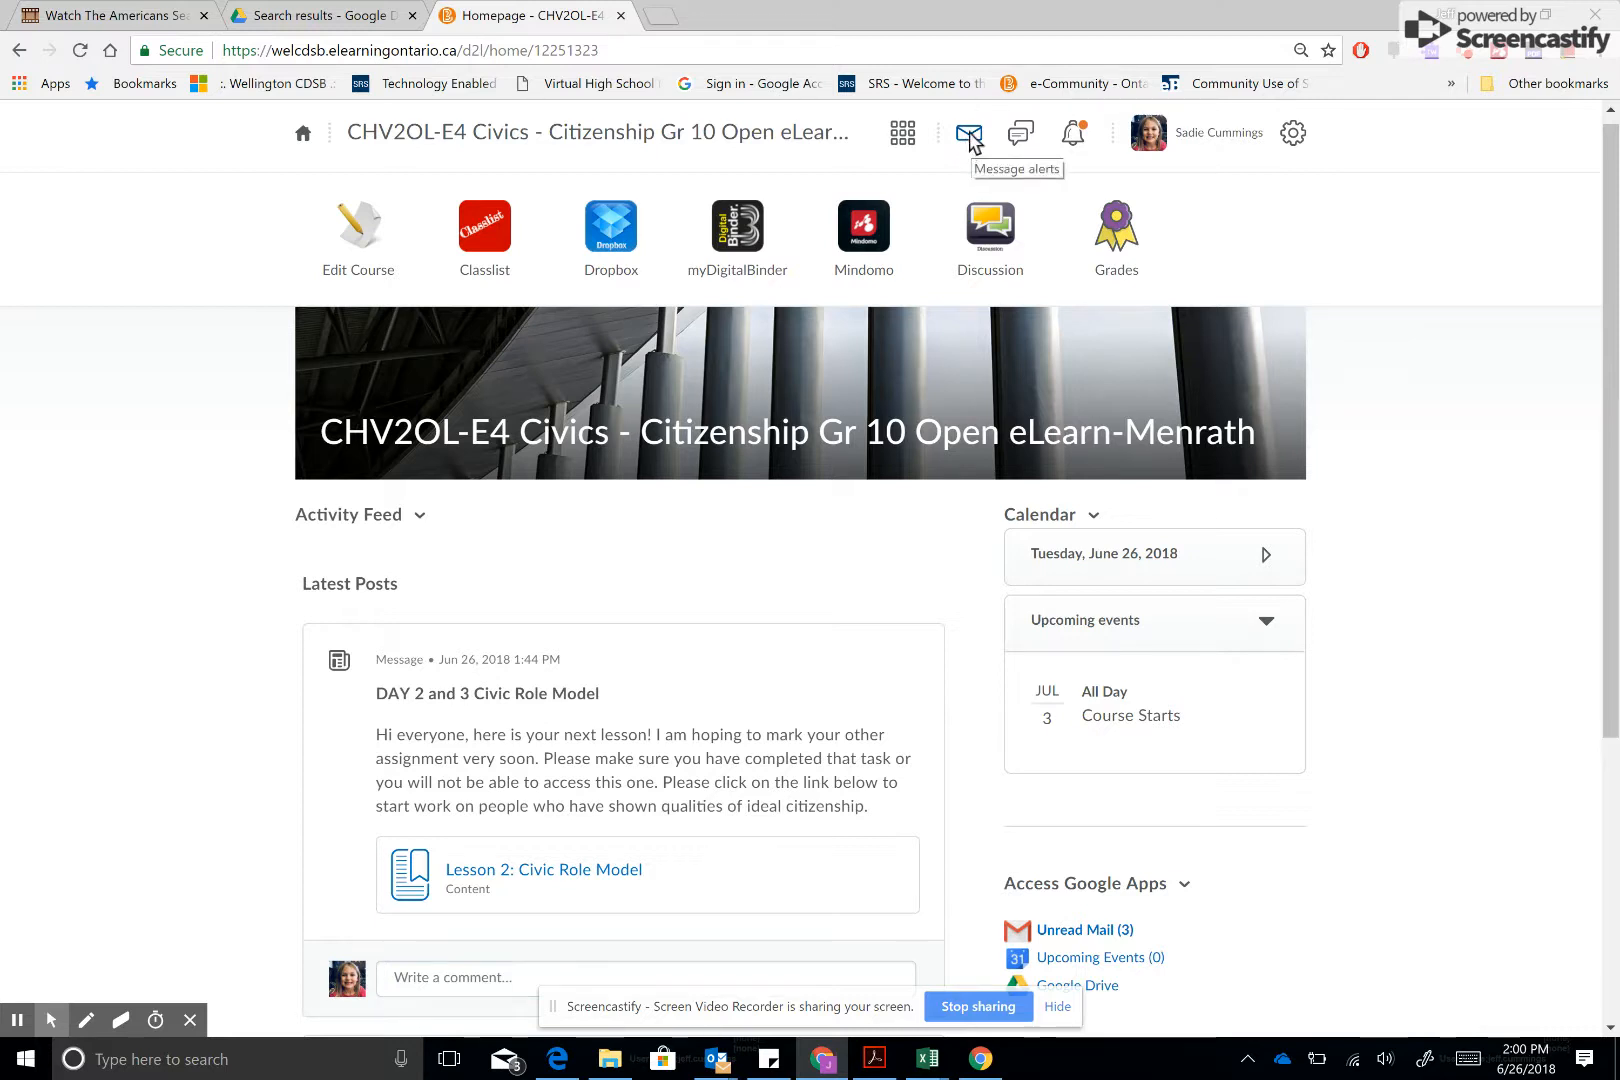
{"action": "left_click", "coordinate": [970, 140]}
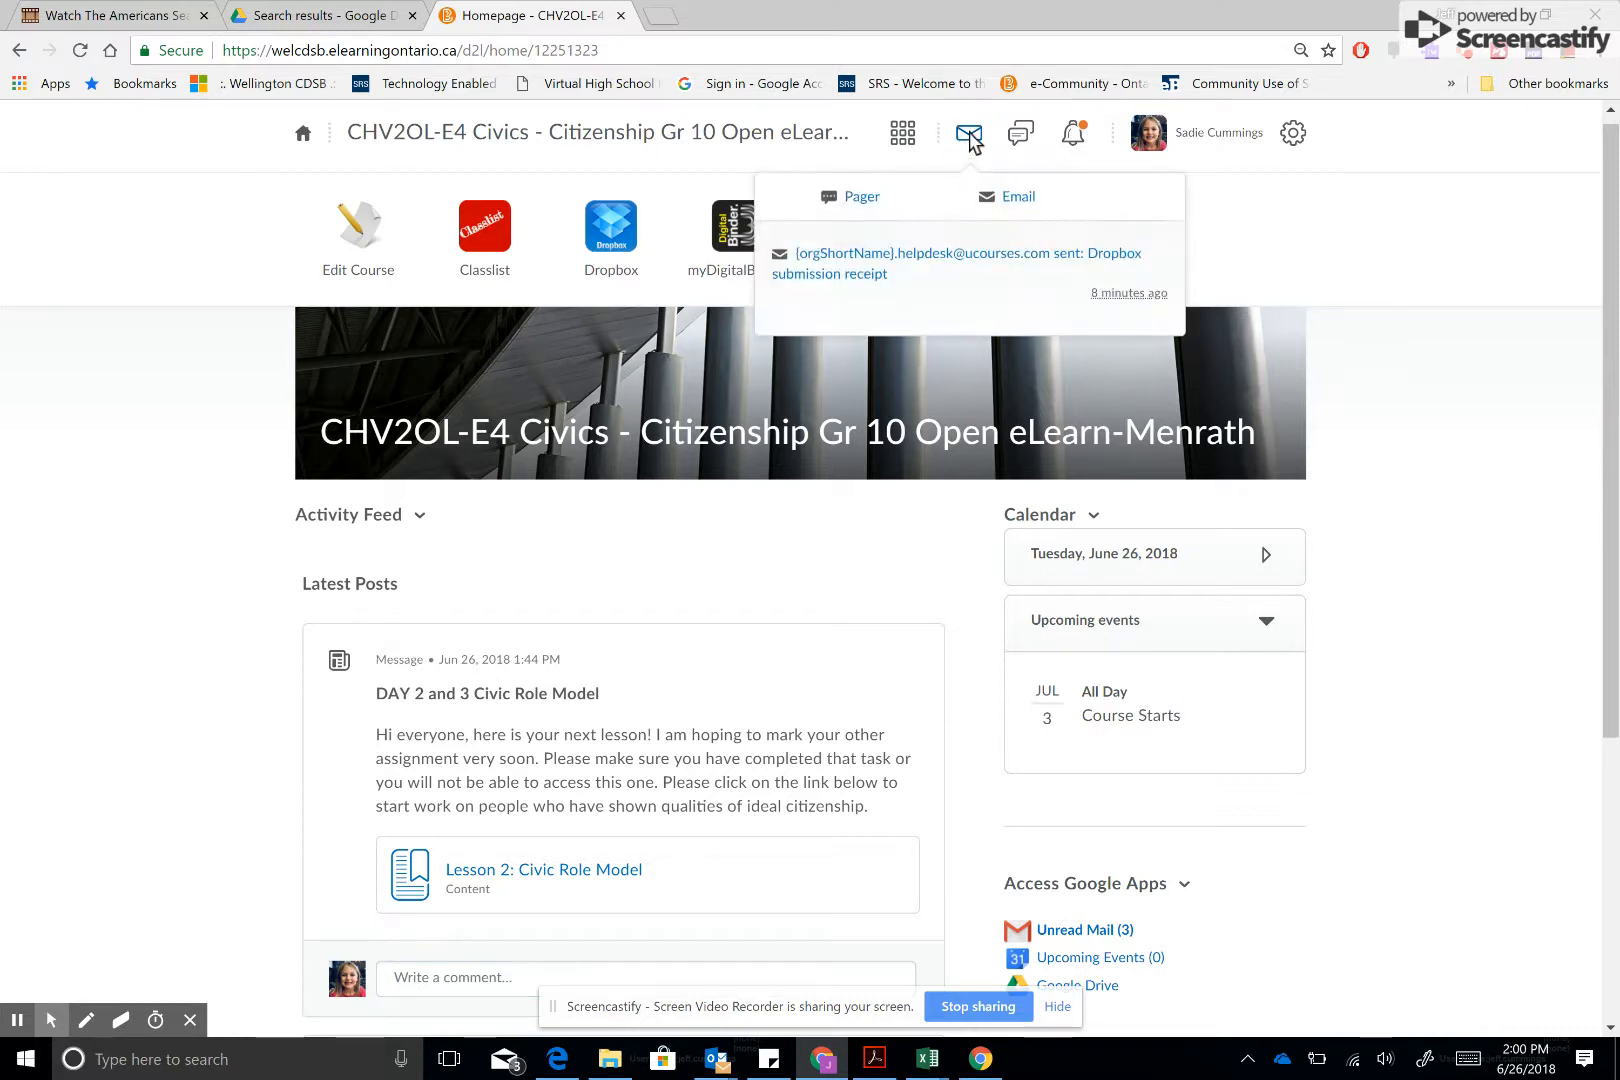
{"action": "left_click", "coordinate": [1018, 198]}
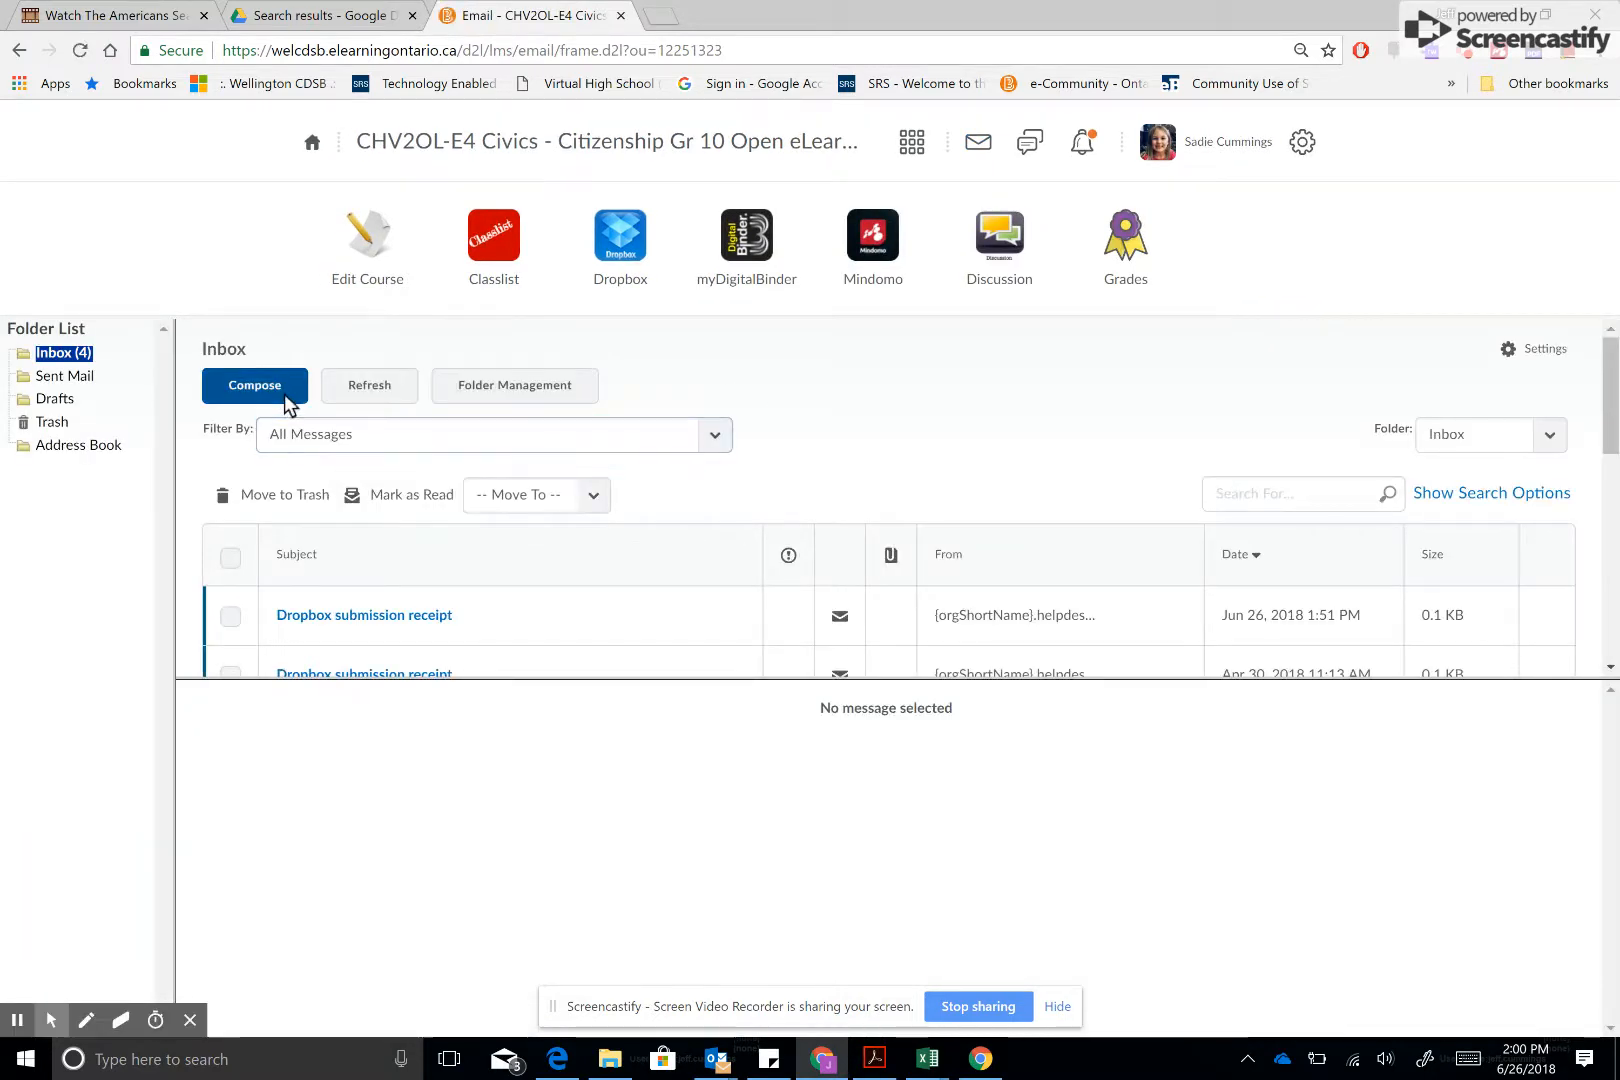
Compose a new email addressed to the course teacher with the subject "Lesson 1" and the body text "Hi".
{"action": "left_click", "coordinate": [274, 398]}
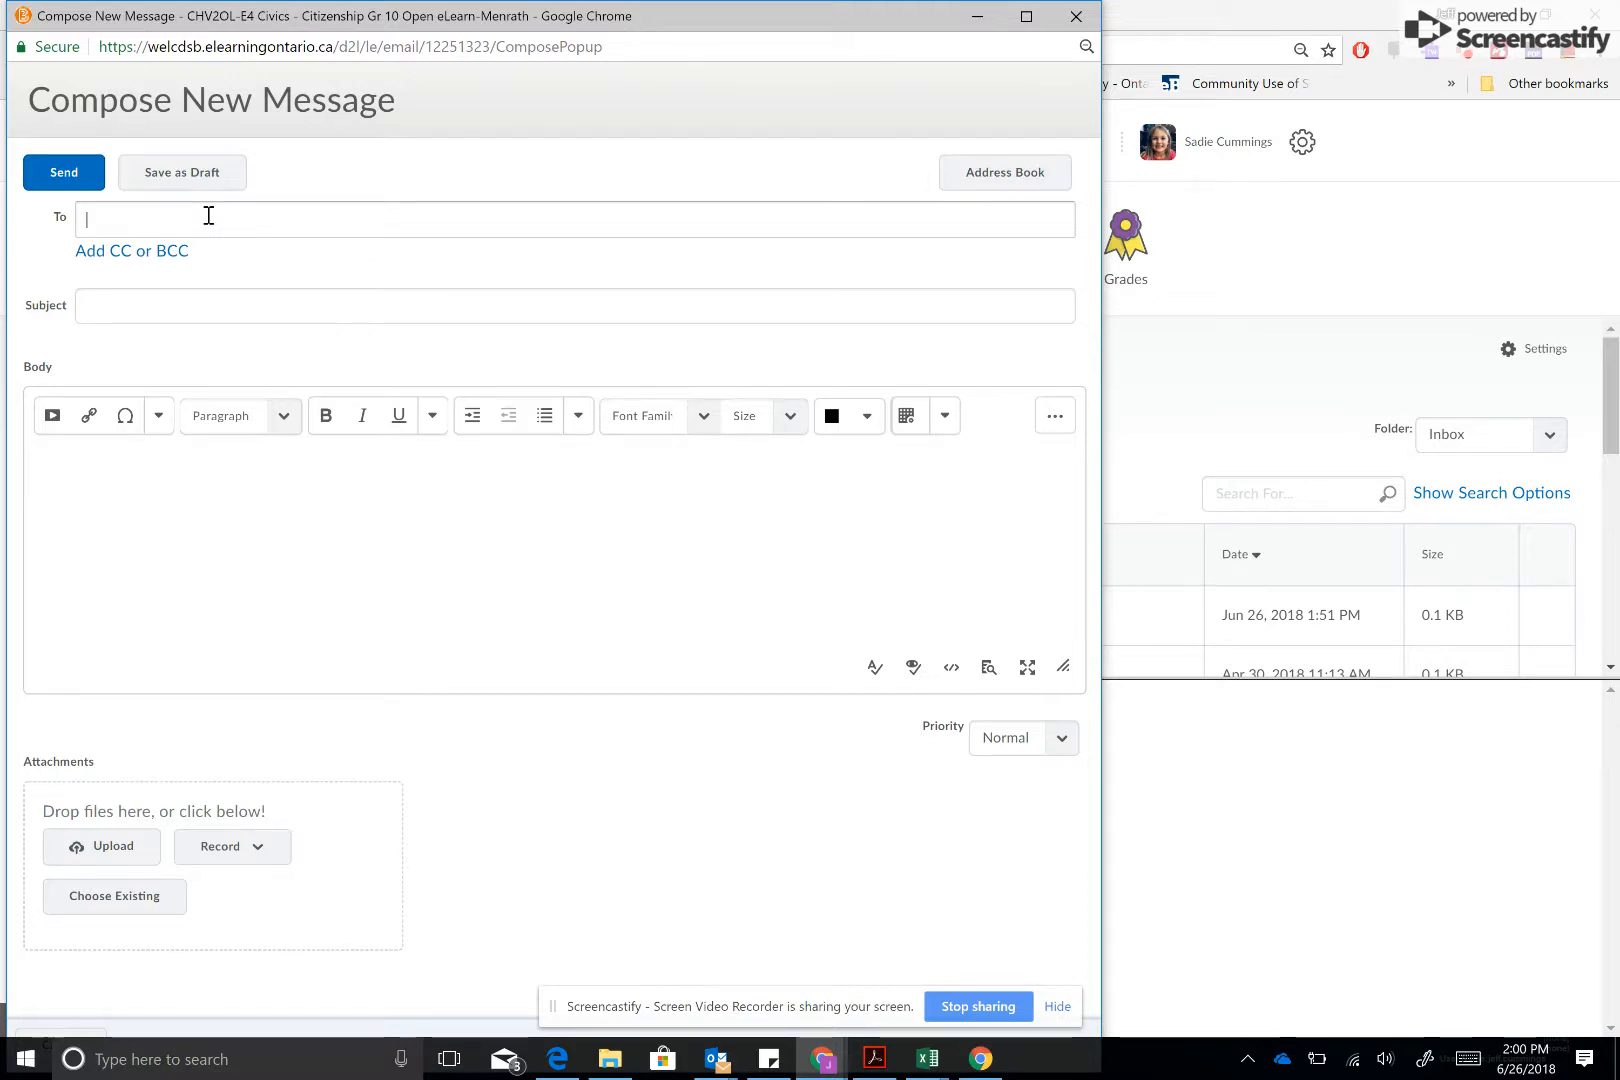
{"action": "type", "text": "at"}
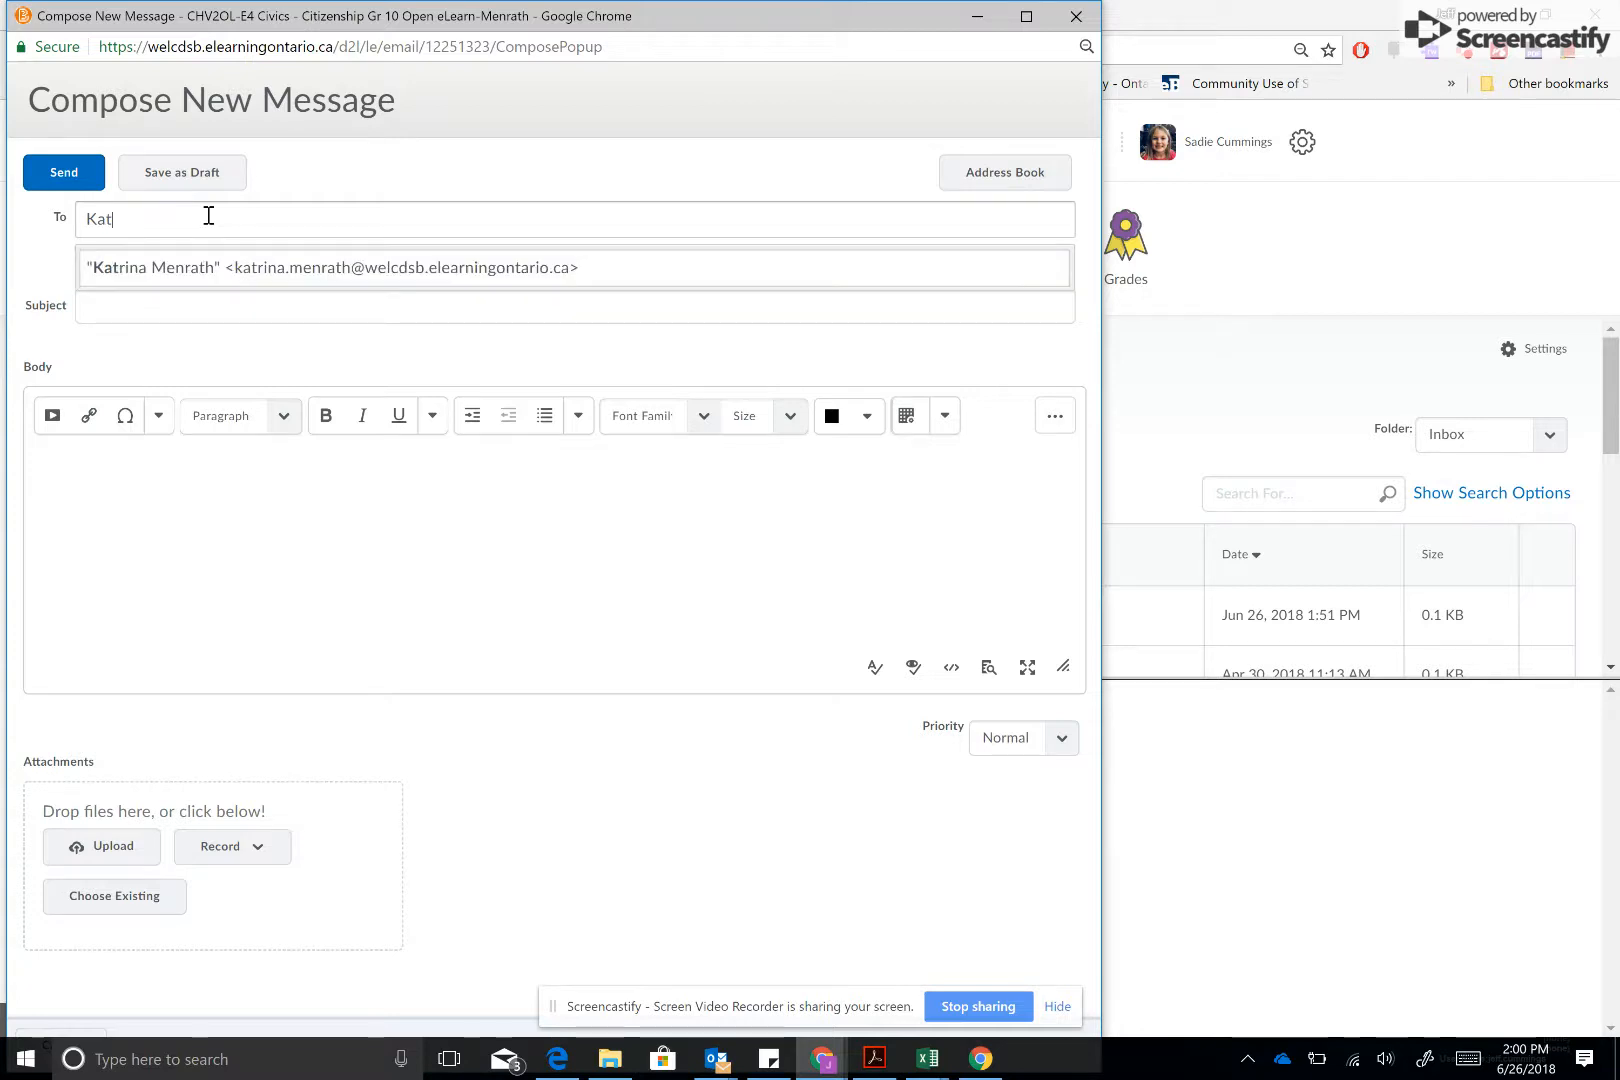
{"action": "left_click", "coordinate": [297, 270]}
{"action": "left_click", "coordinate": [191, 309]}
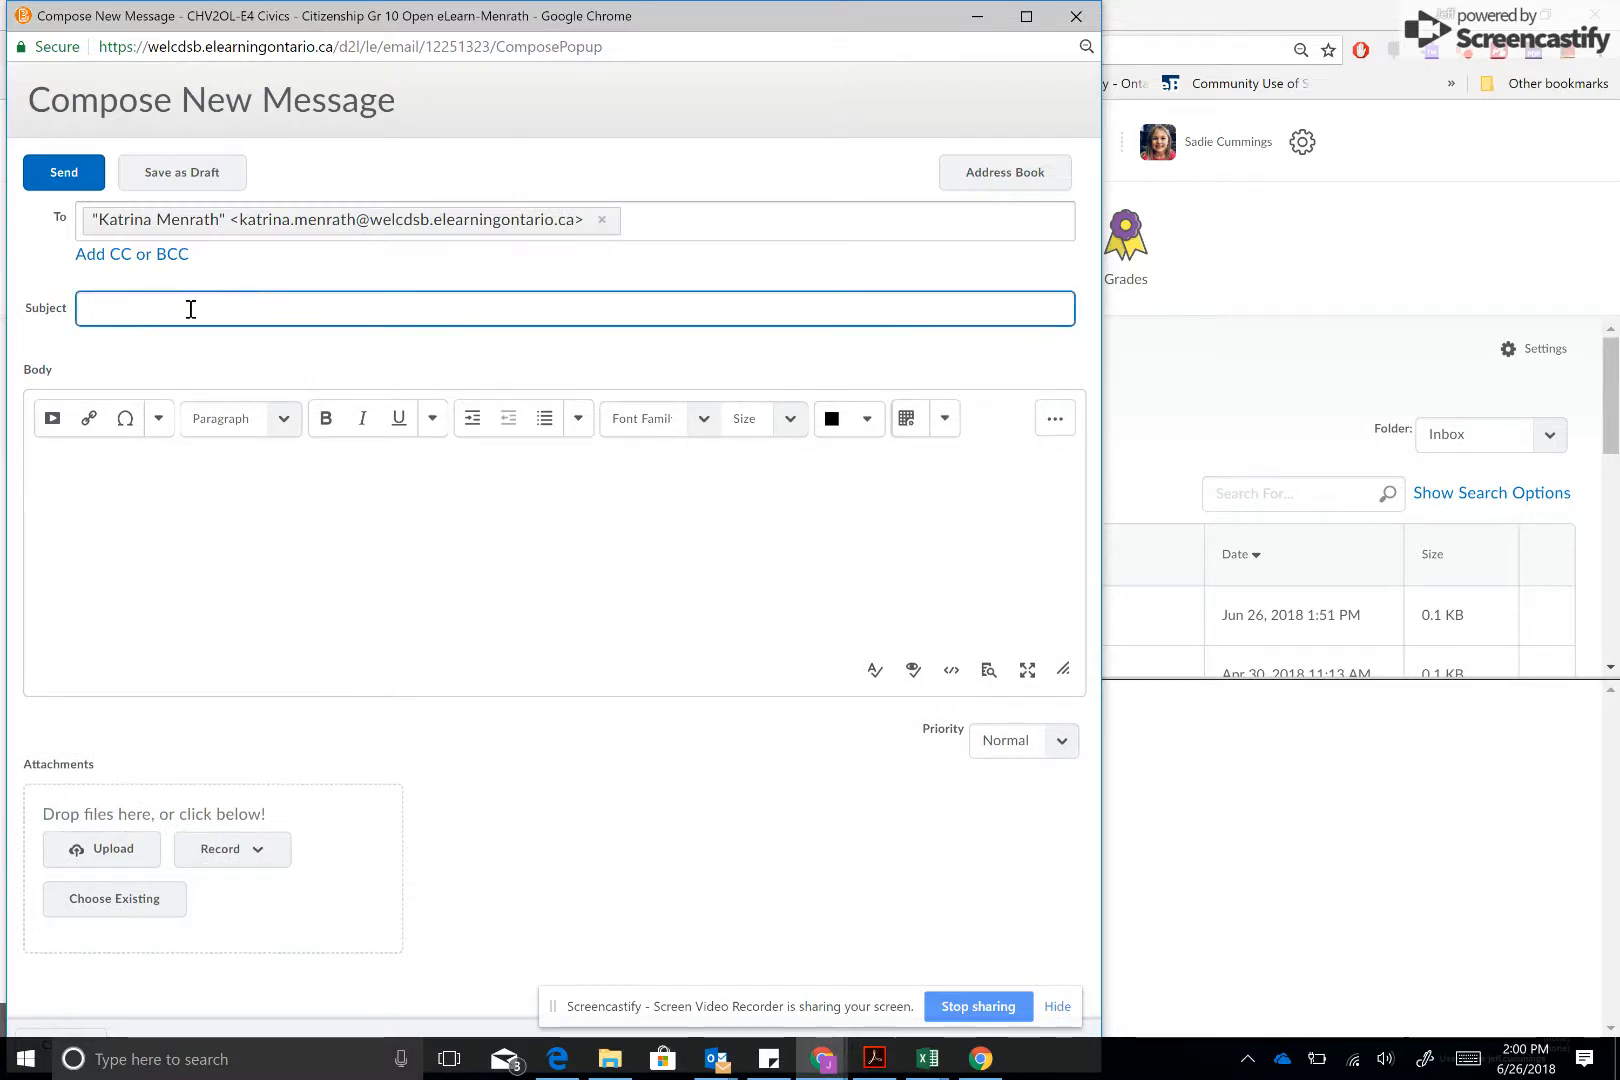
{"action": "type", "text": "Lesson 1"}
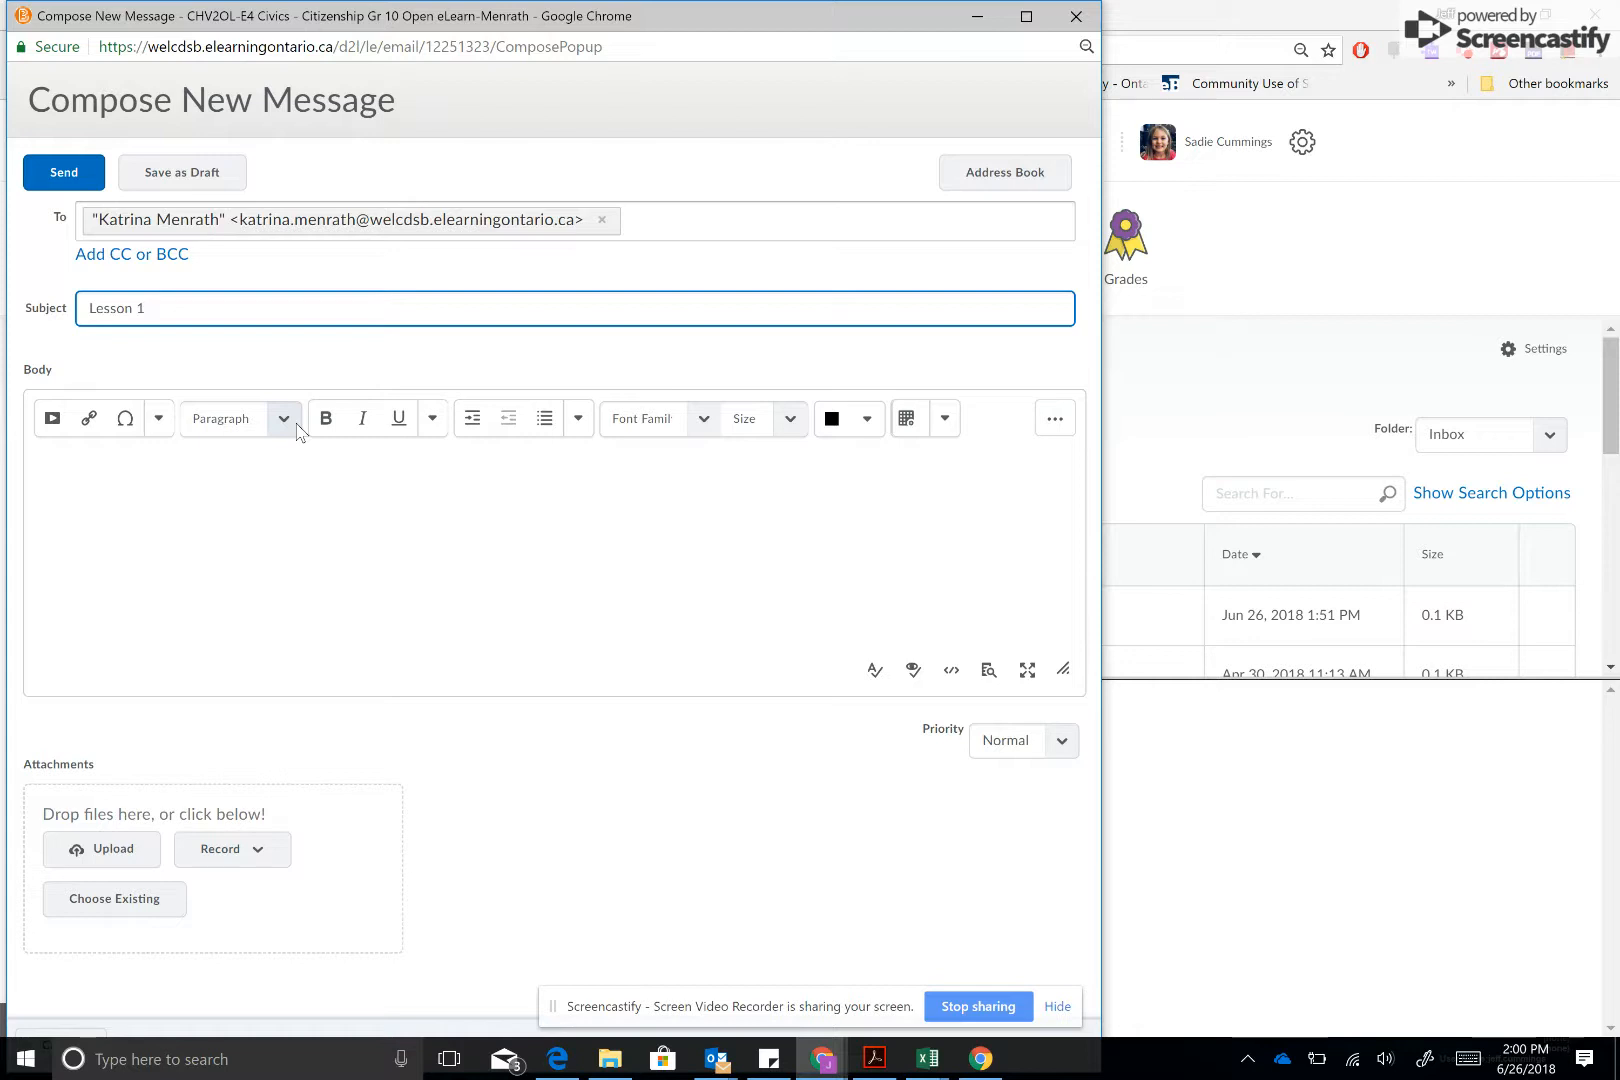
{"action": "left_click", "coordinate": [153, 491]}
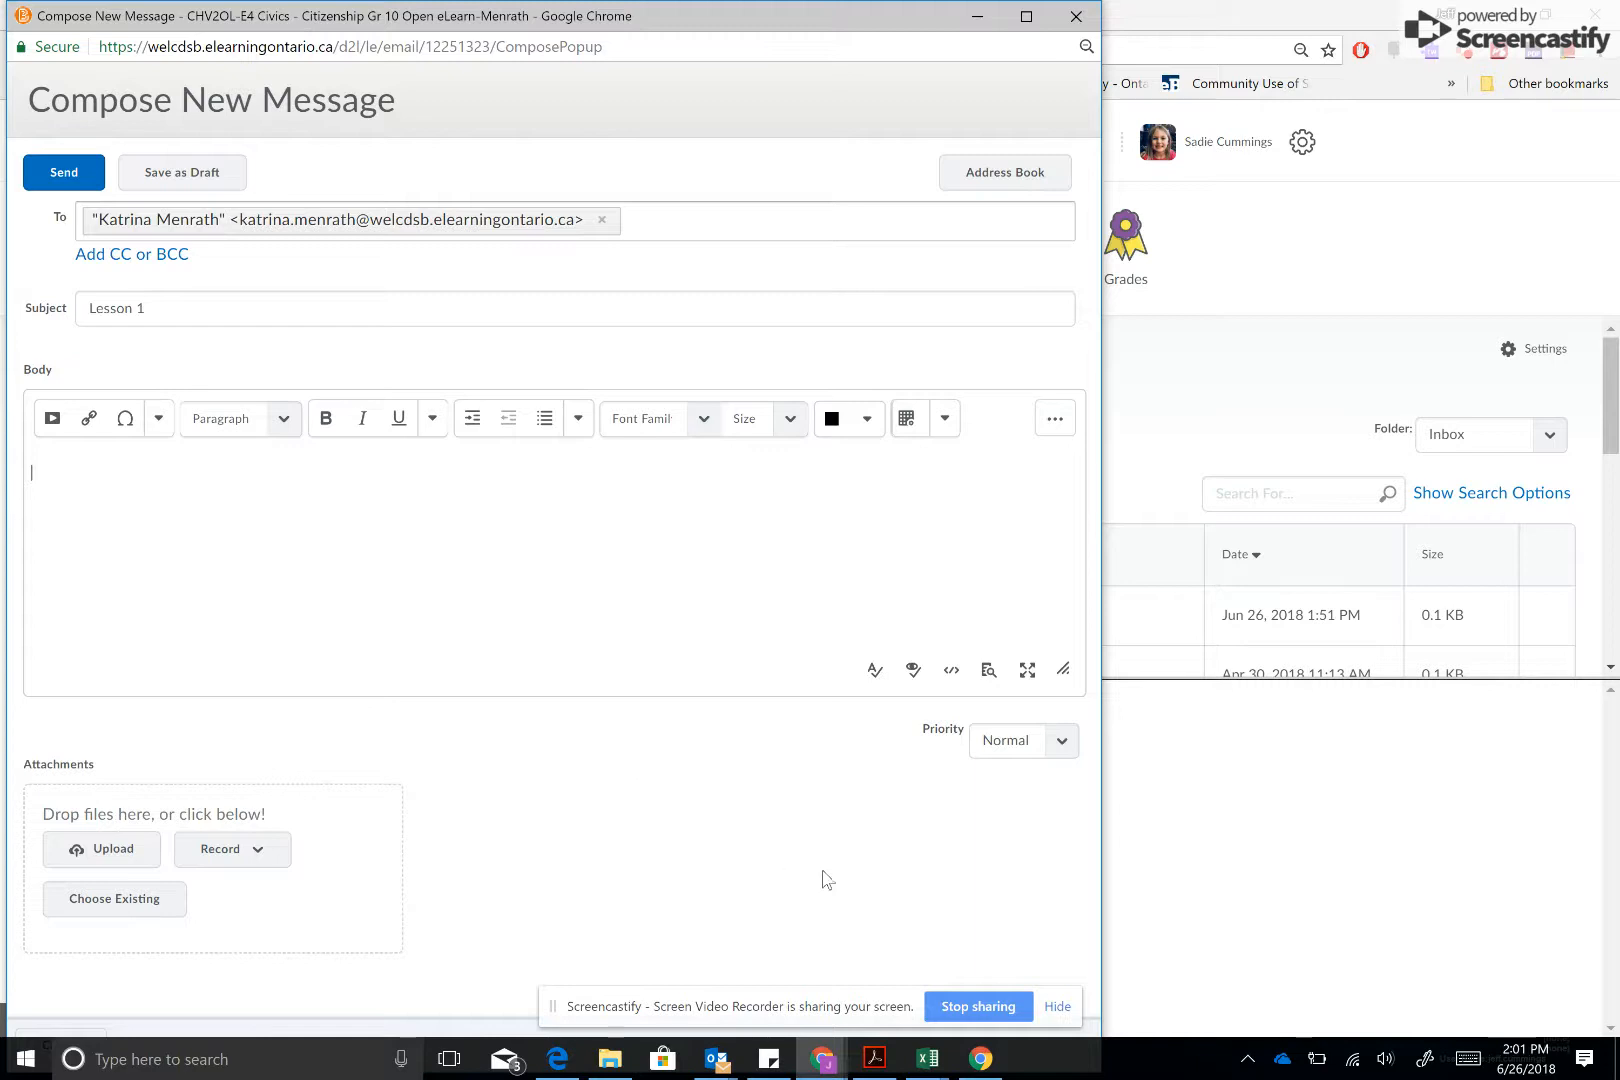
{"action": "type", "text": "Hi"}
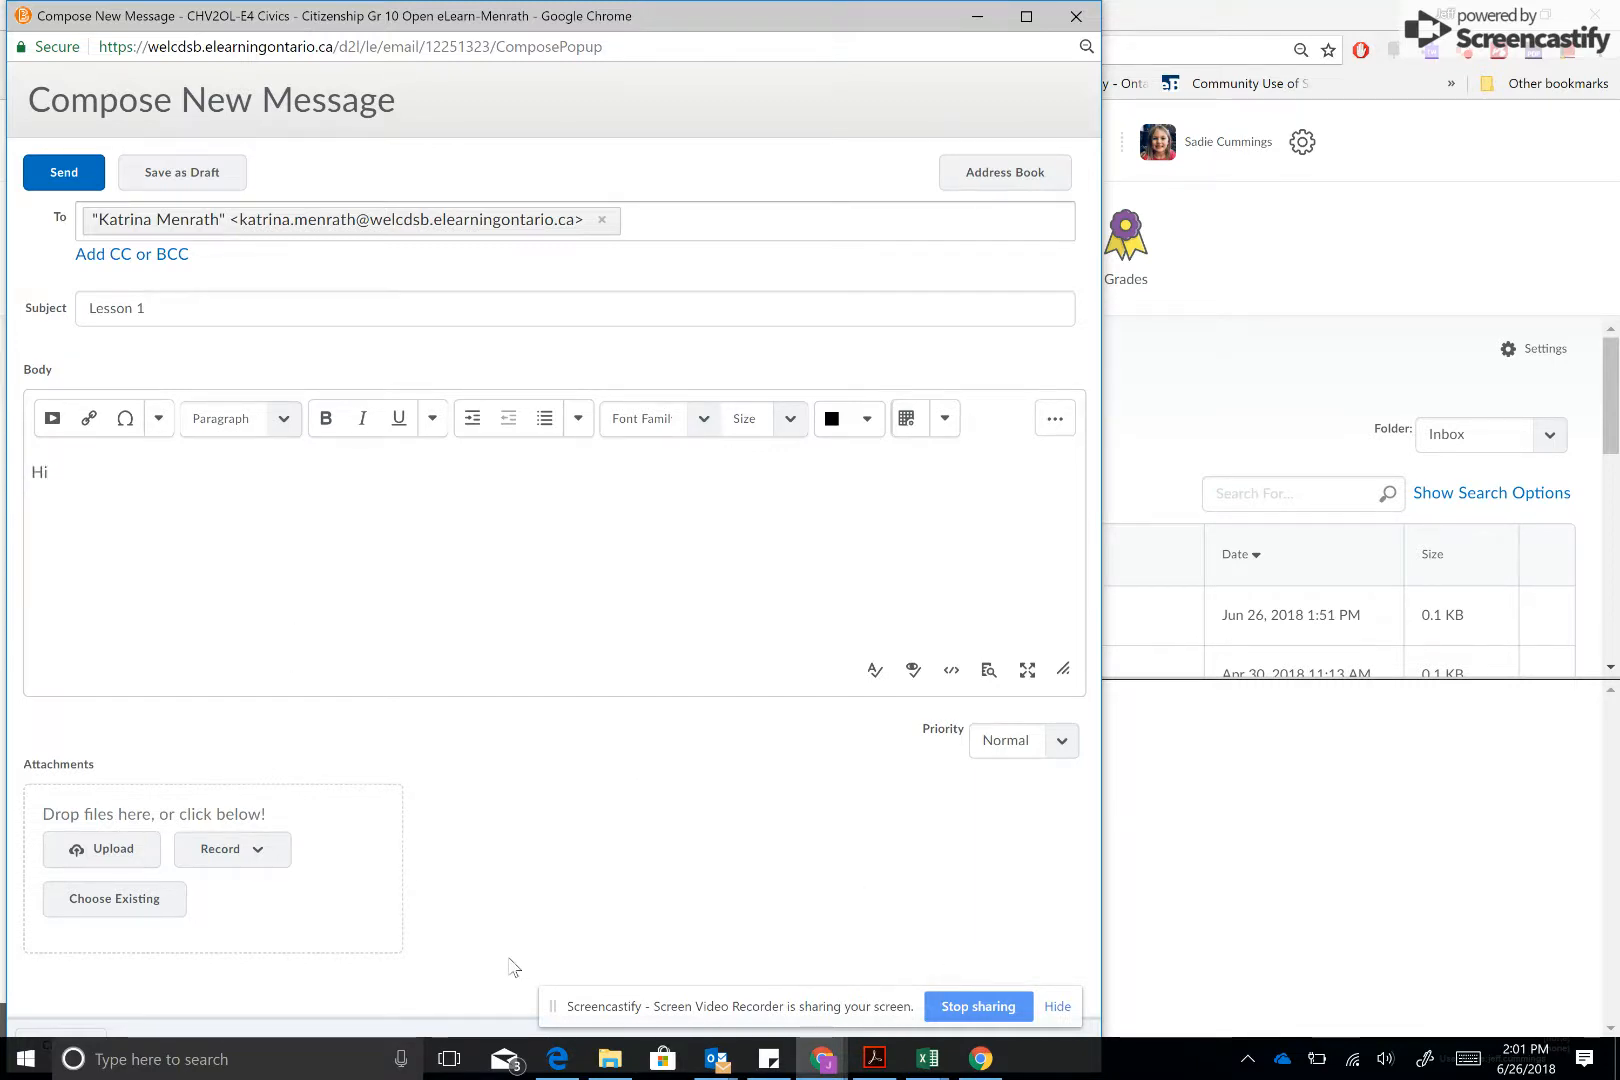
Maximize the compose window, close the message without sending it and return to the course homepage.
{"action": "left_click", "coordinate": [1026, 16]}
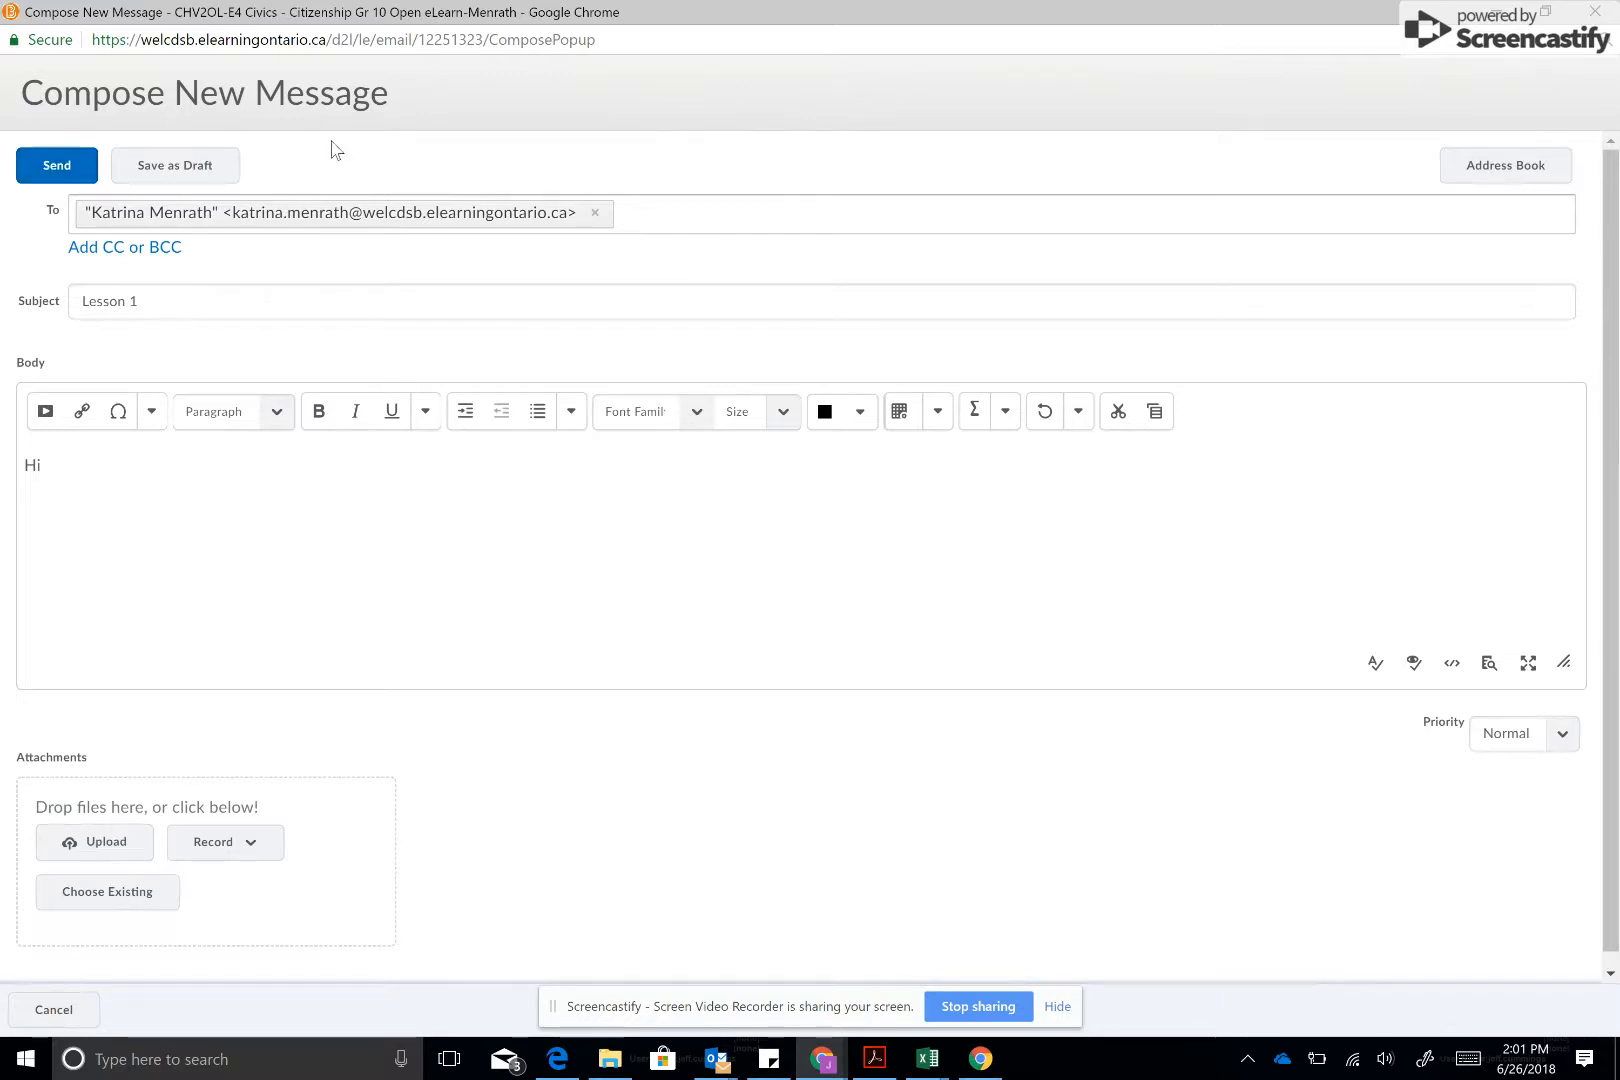
{"action": "left_click", "coordinate": [1600, 10]}
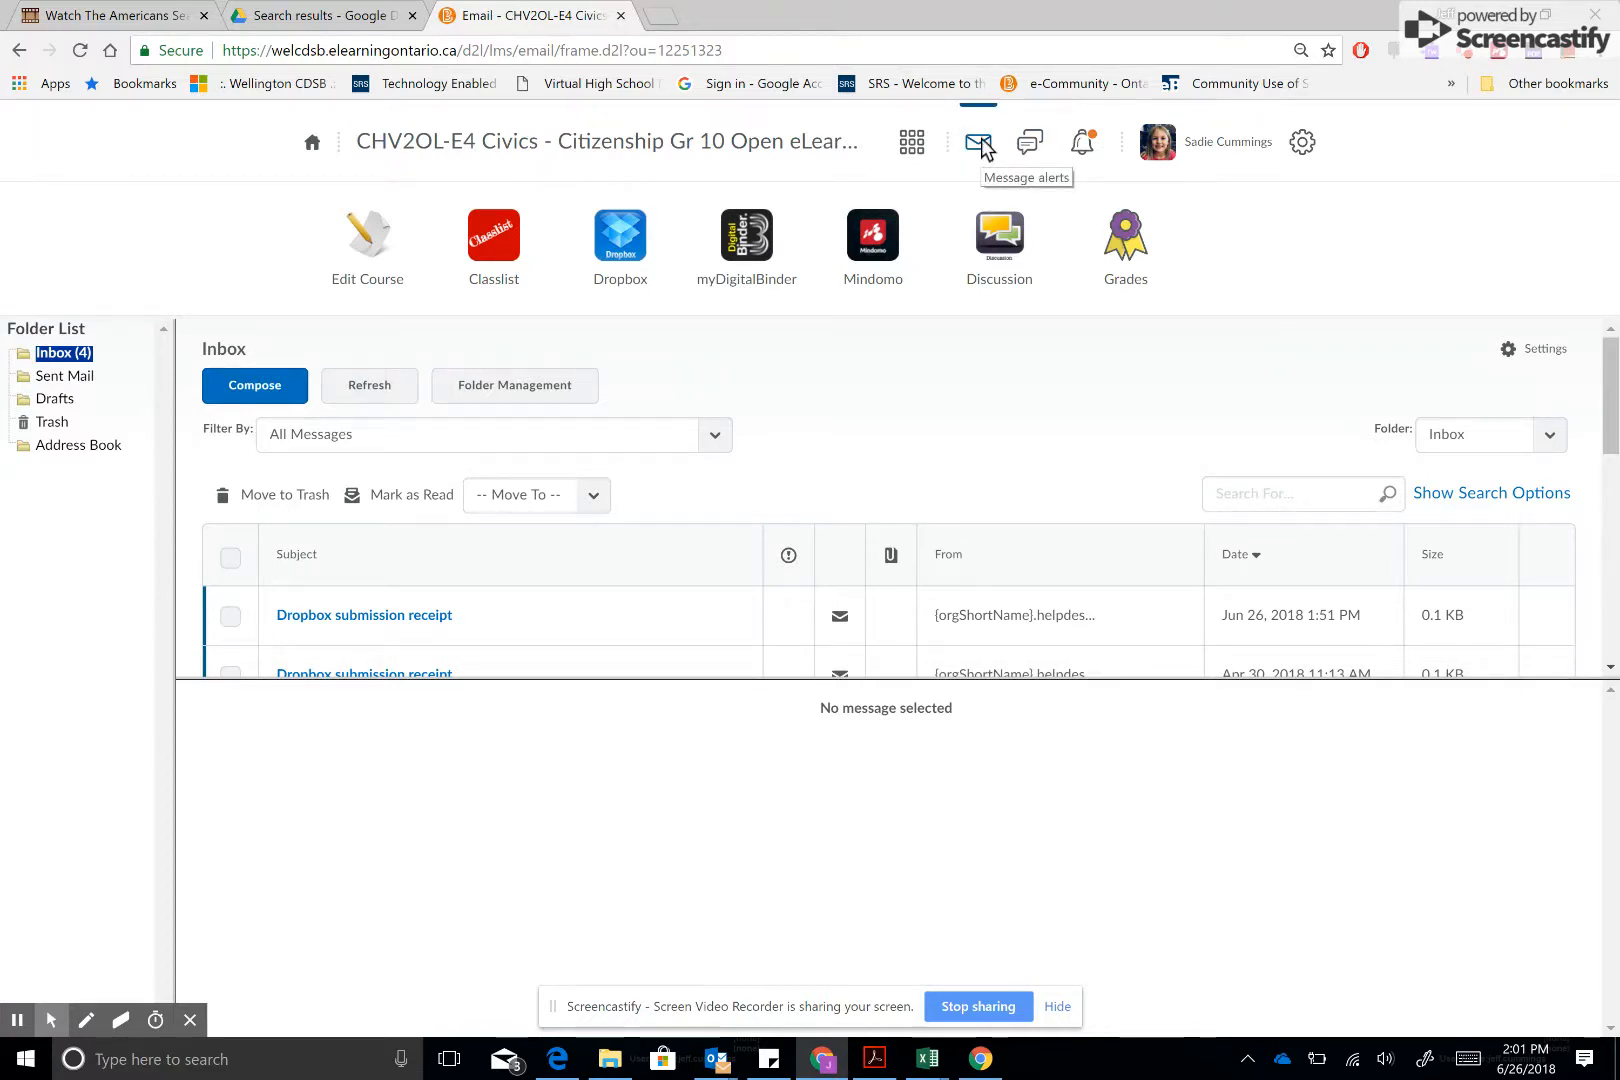
{"action": "left_click", "coordinate": [630, 138]}
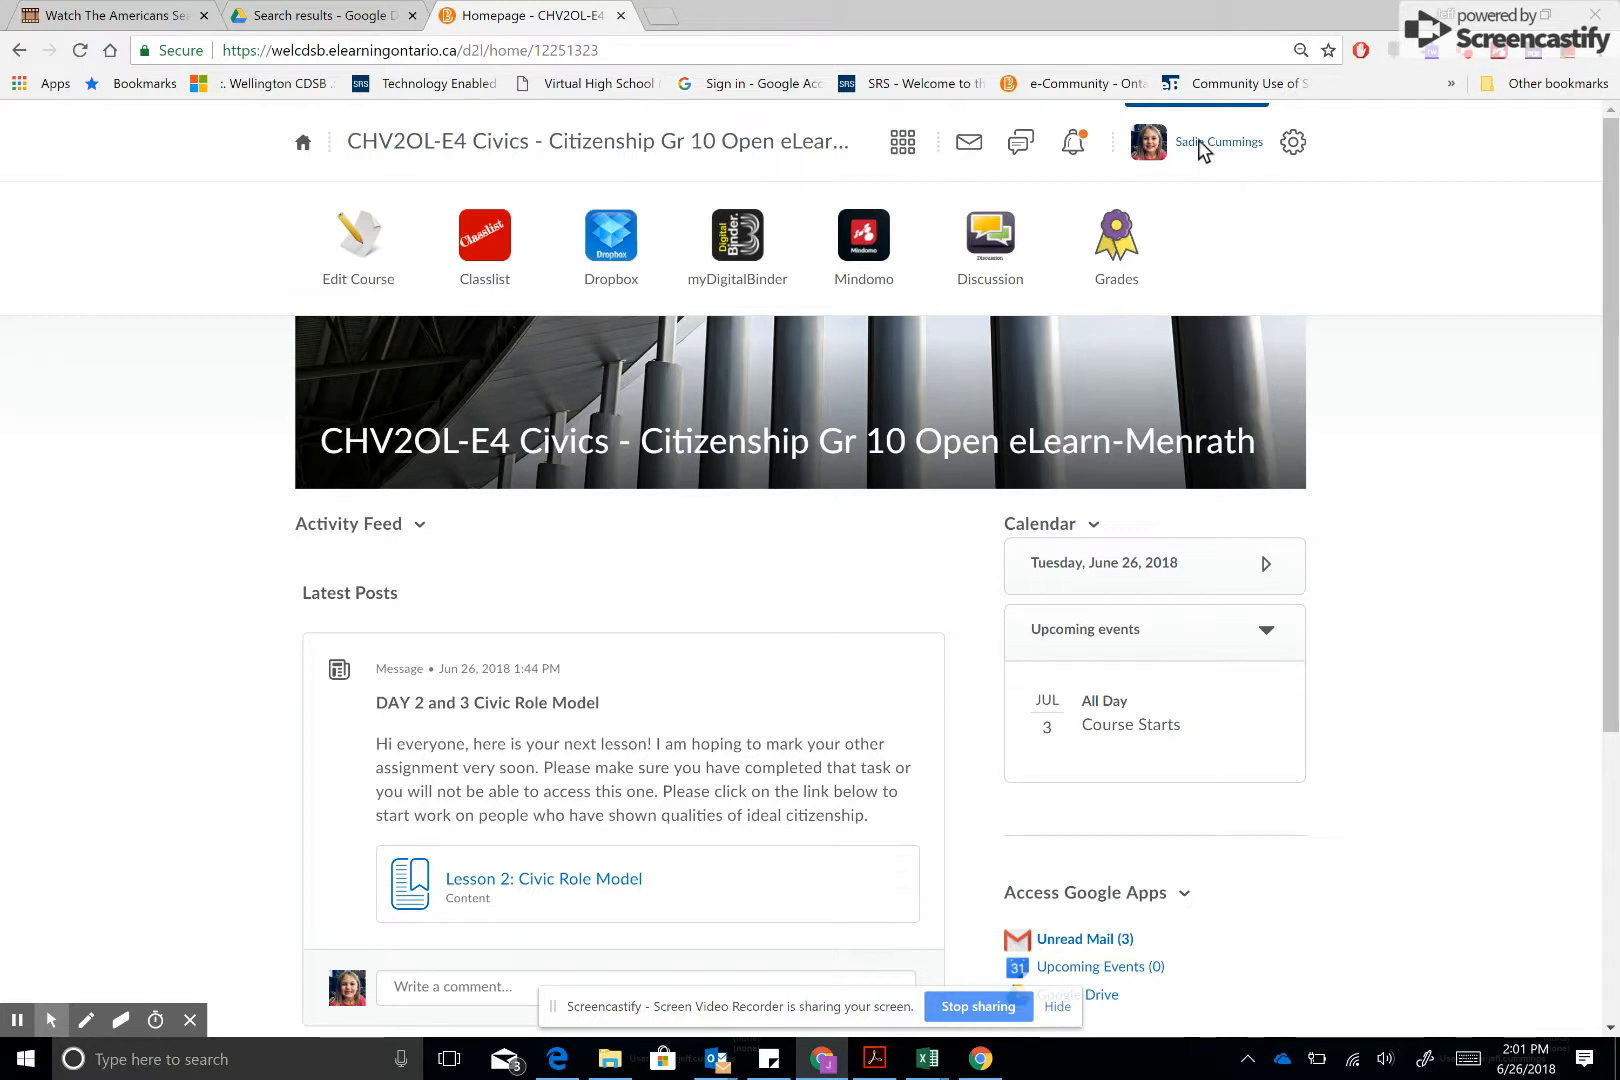
Open the account's notification settings and remove the registered mobile number from the contact methods.
{"action": "left_click", "coordinate": [1200, 147]}
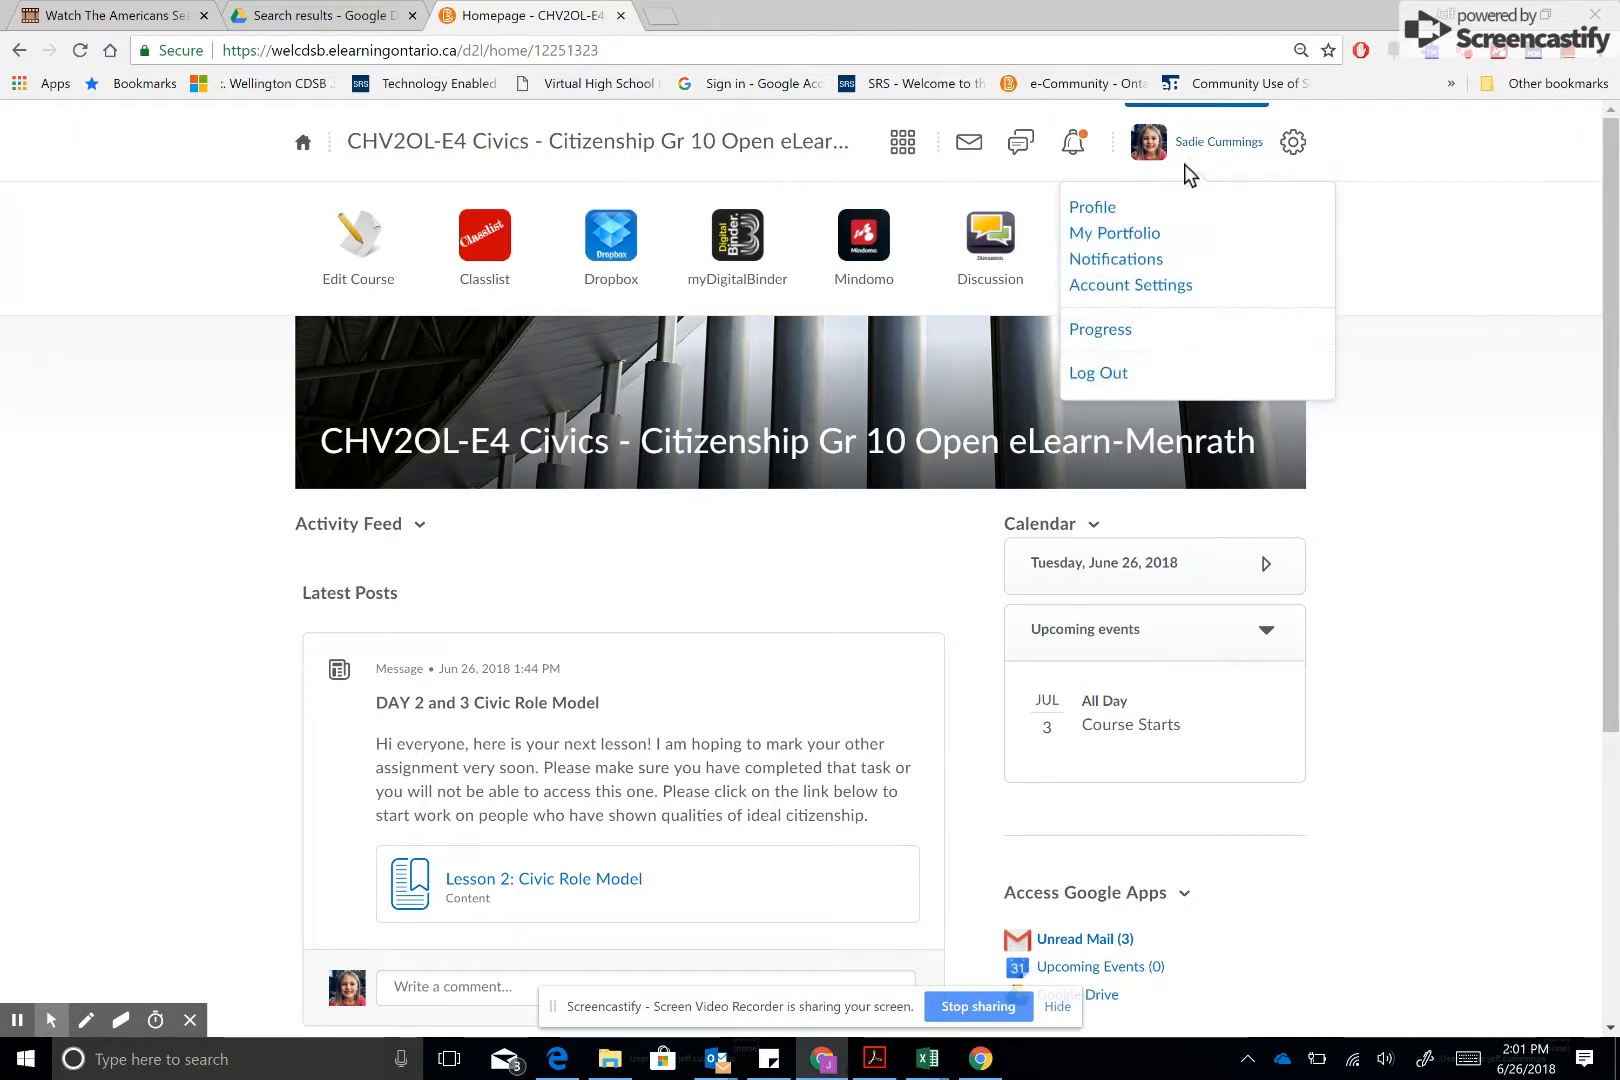
{"action": "left_click", "coordinate": [1137, 264]}
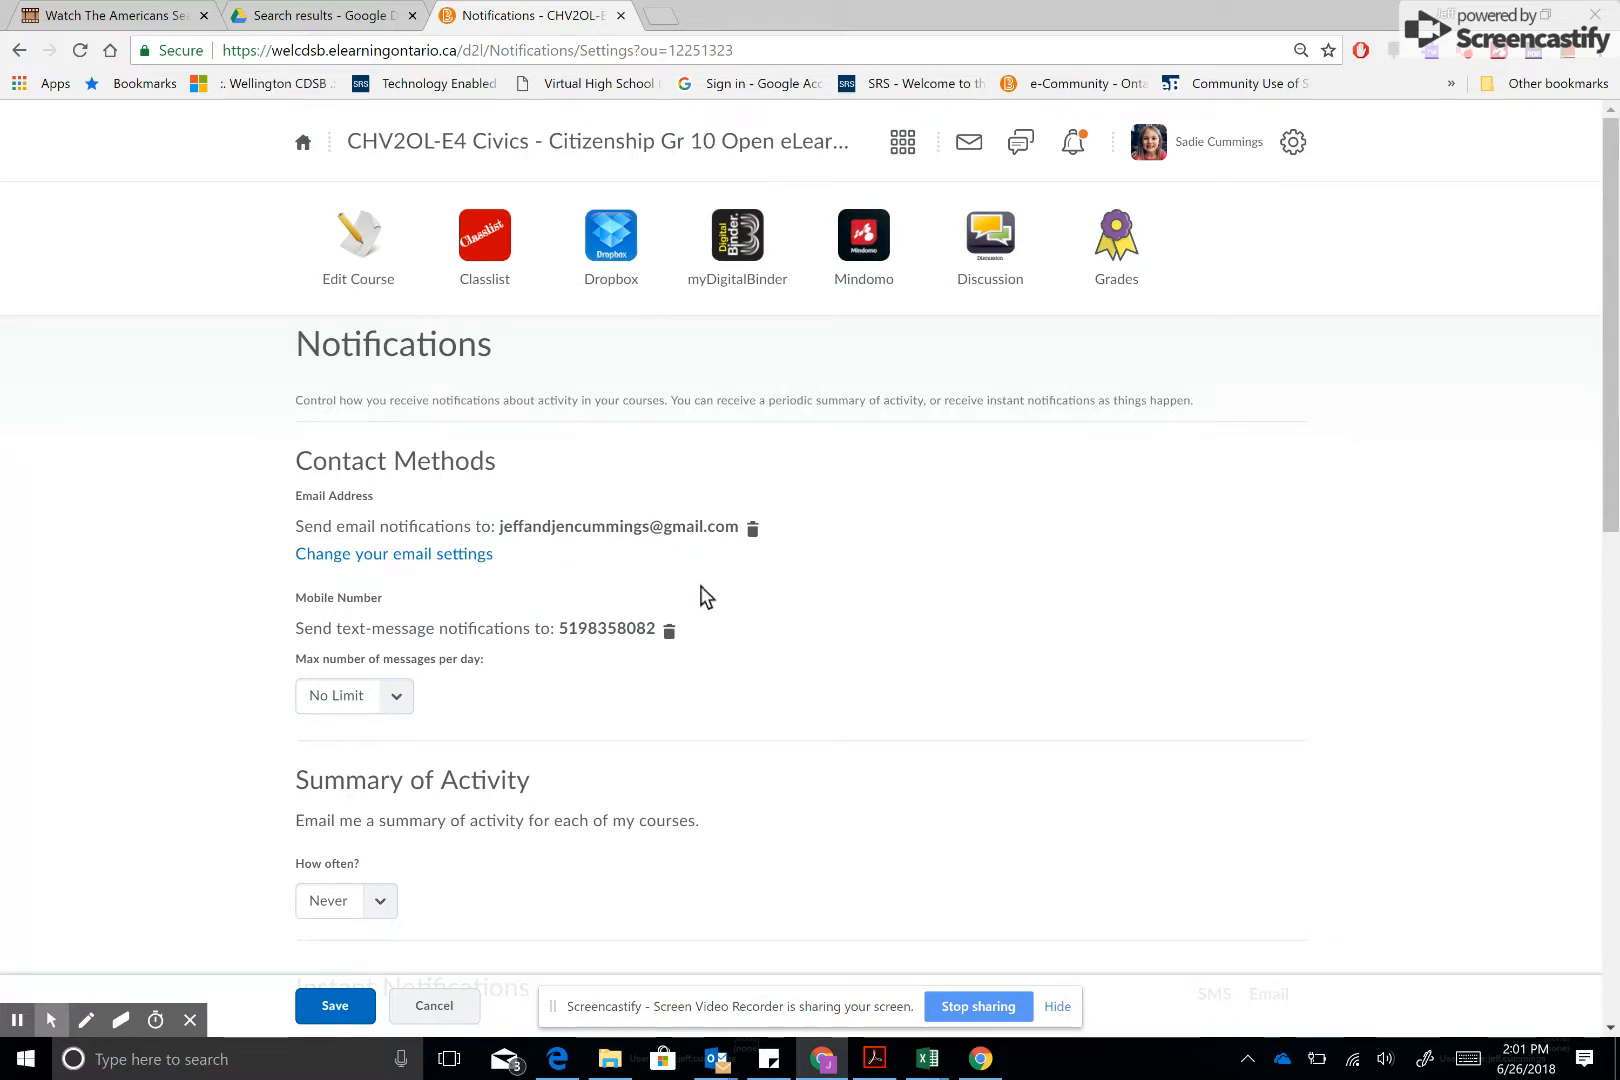
{"action": "left_click", "coordinate": [669, 636]}
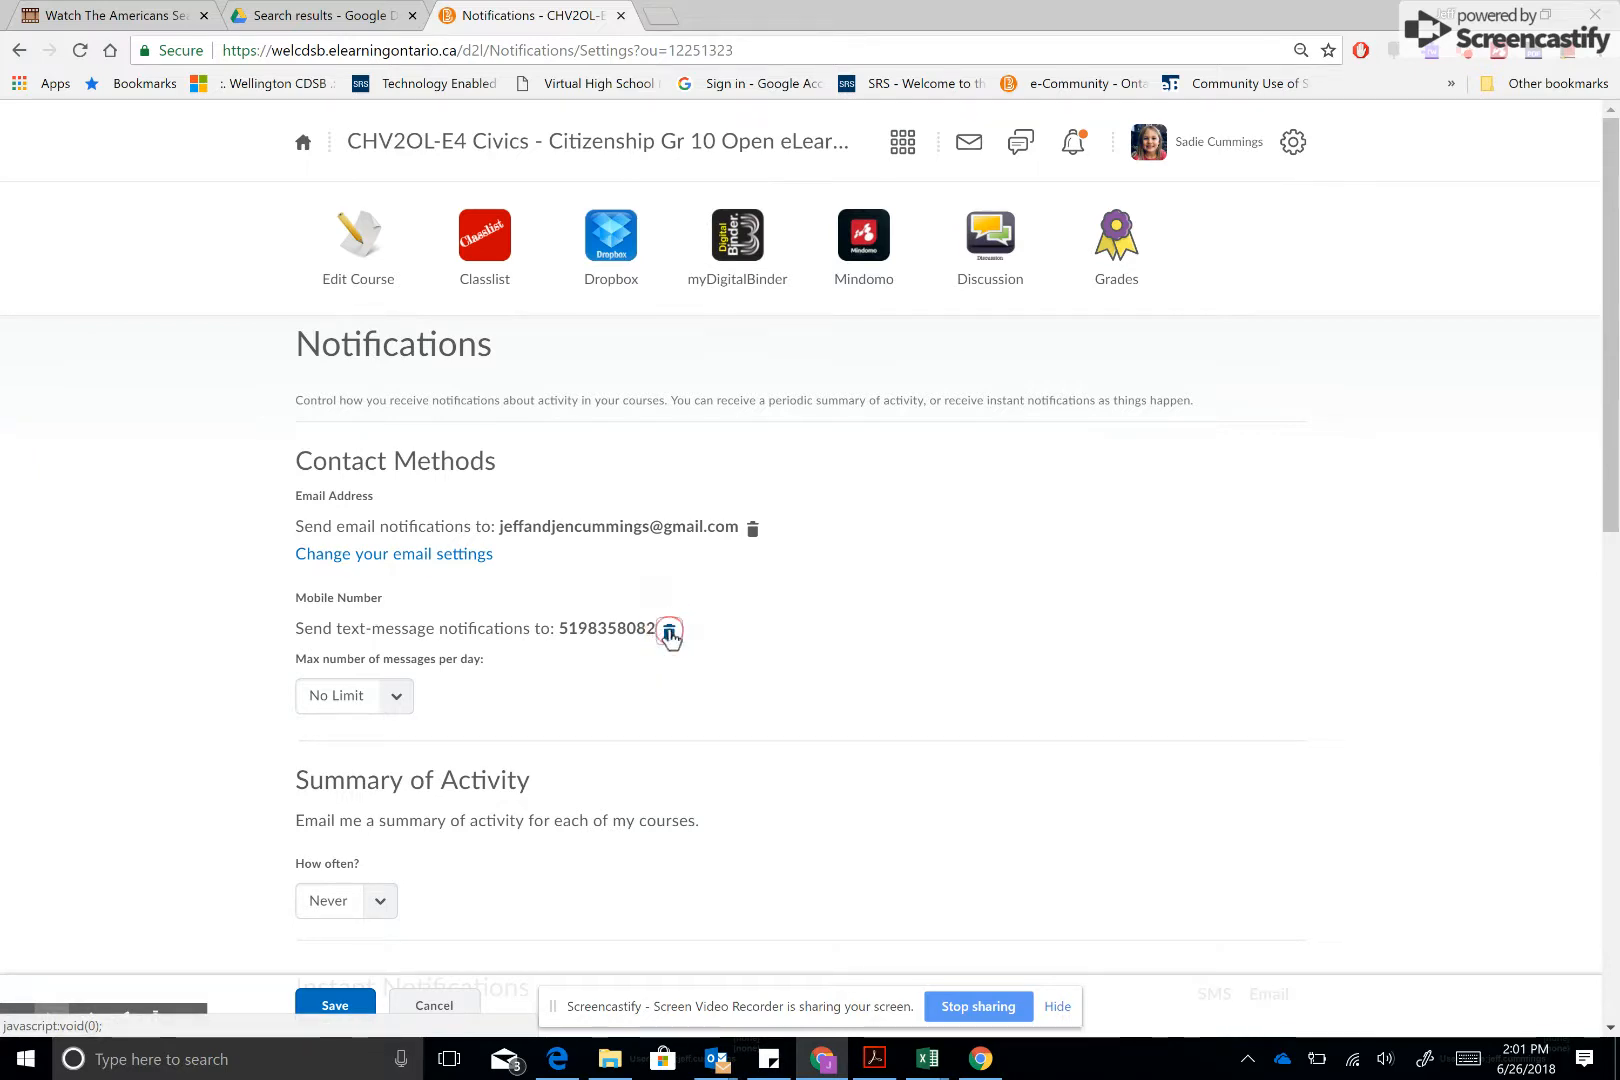
{"action": "left_click", "coordinate": [645, 292]}
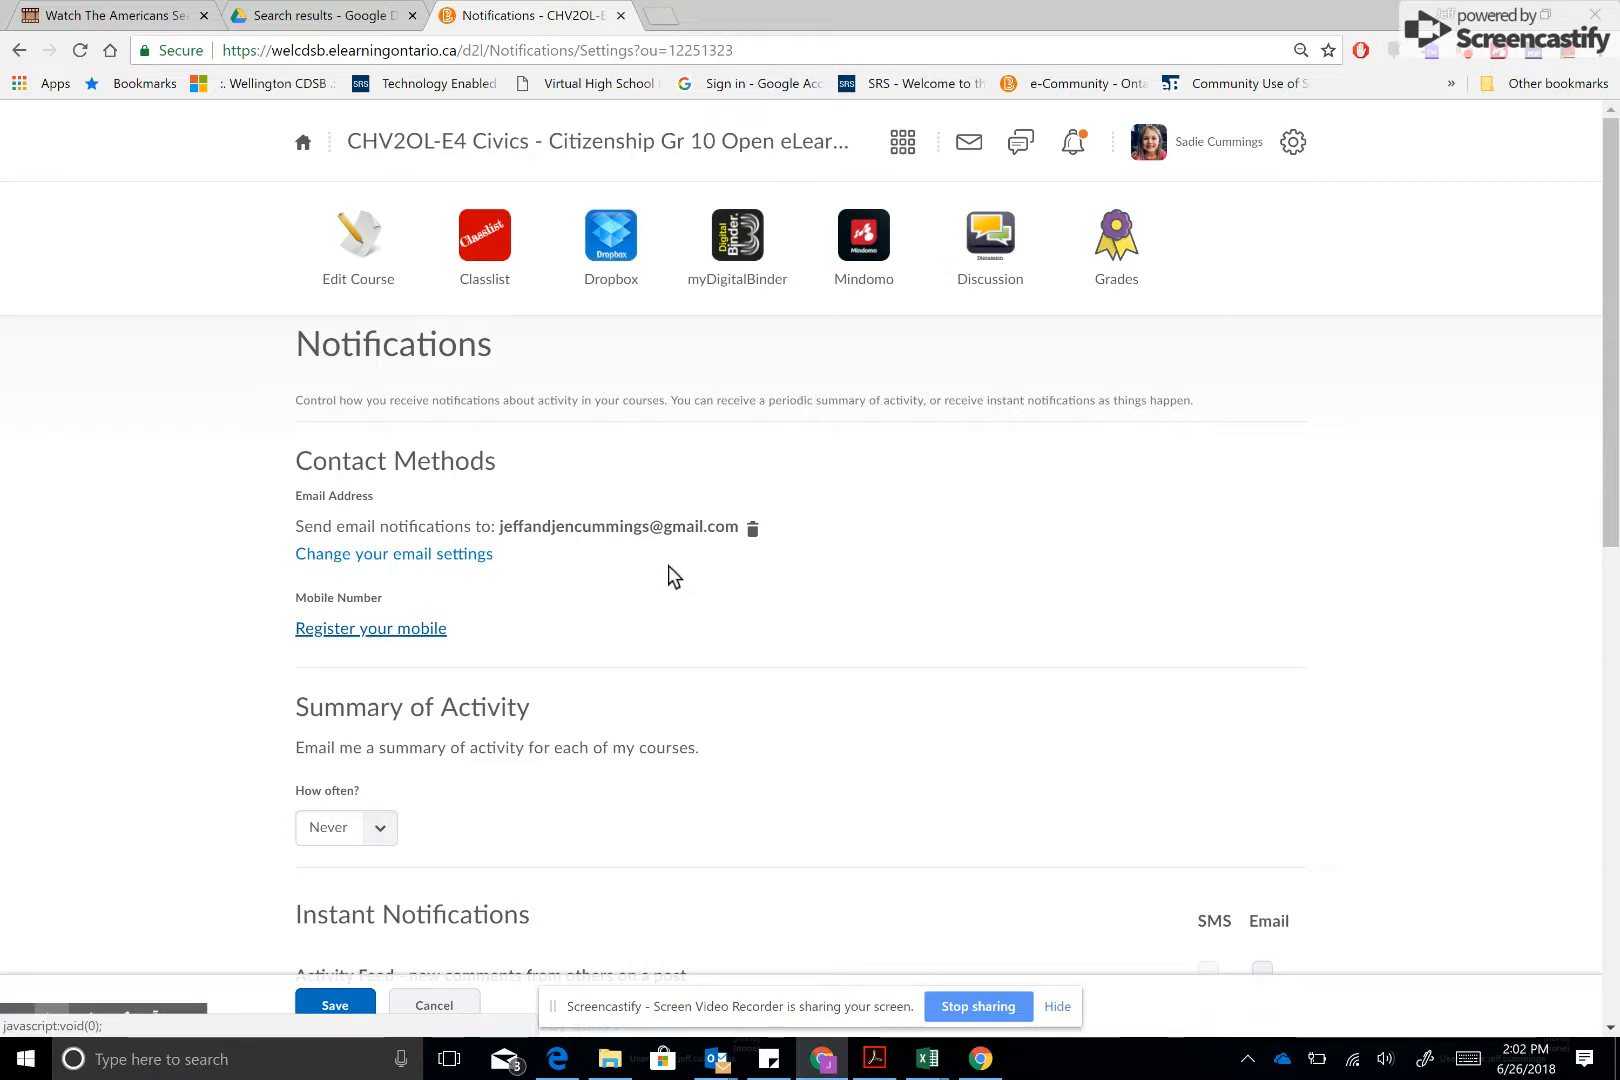
Enable instant email notifications for Activity Feed new posts created by others and for dropbox folder due or end dates 2 days away.
{"action": "left_click_drag", "start_coordinate": [1605, 336], "coordinate": [1610, 686]}
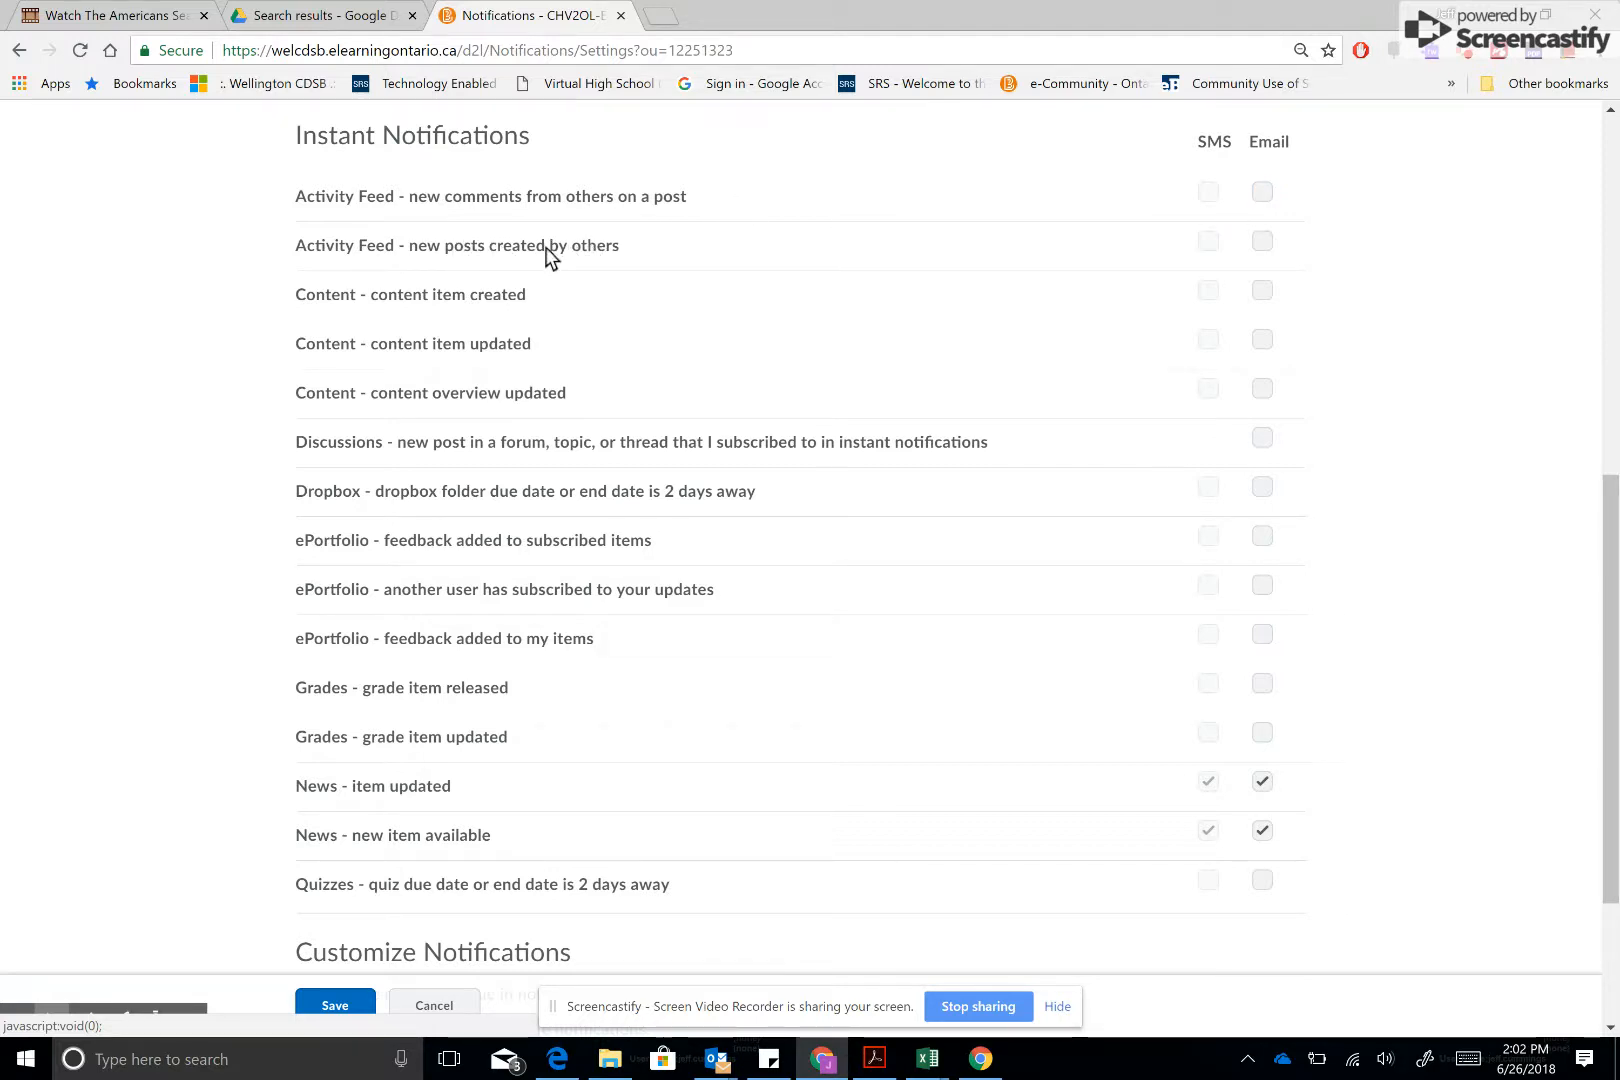
{"action": "left_click", "coordinate": [1262, 241]}
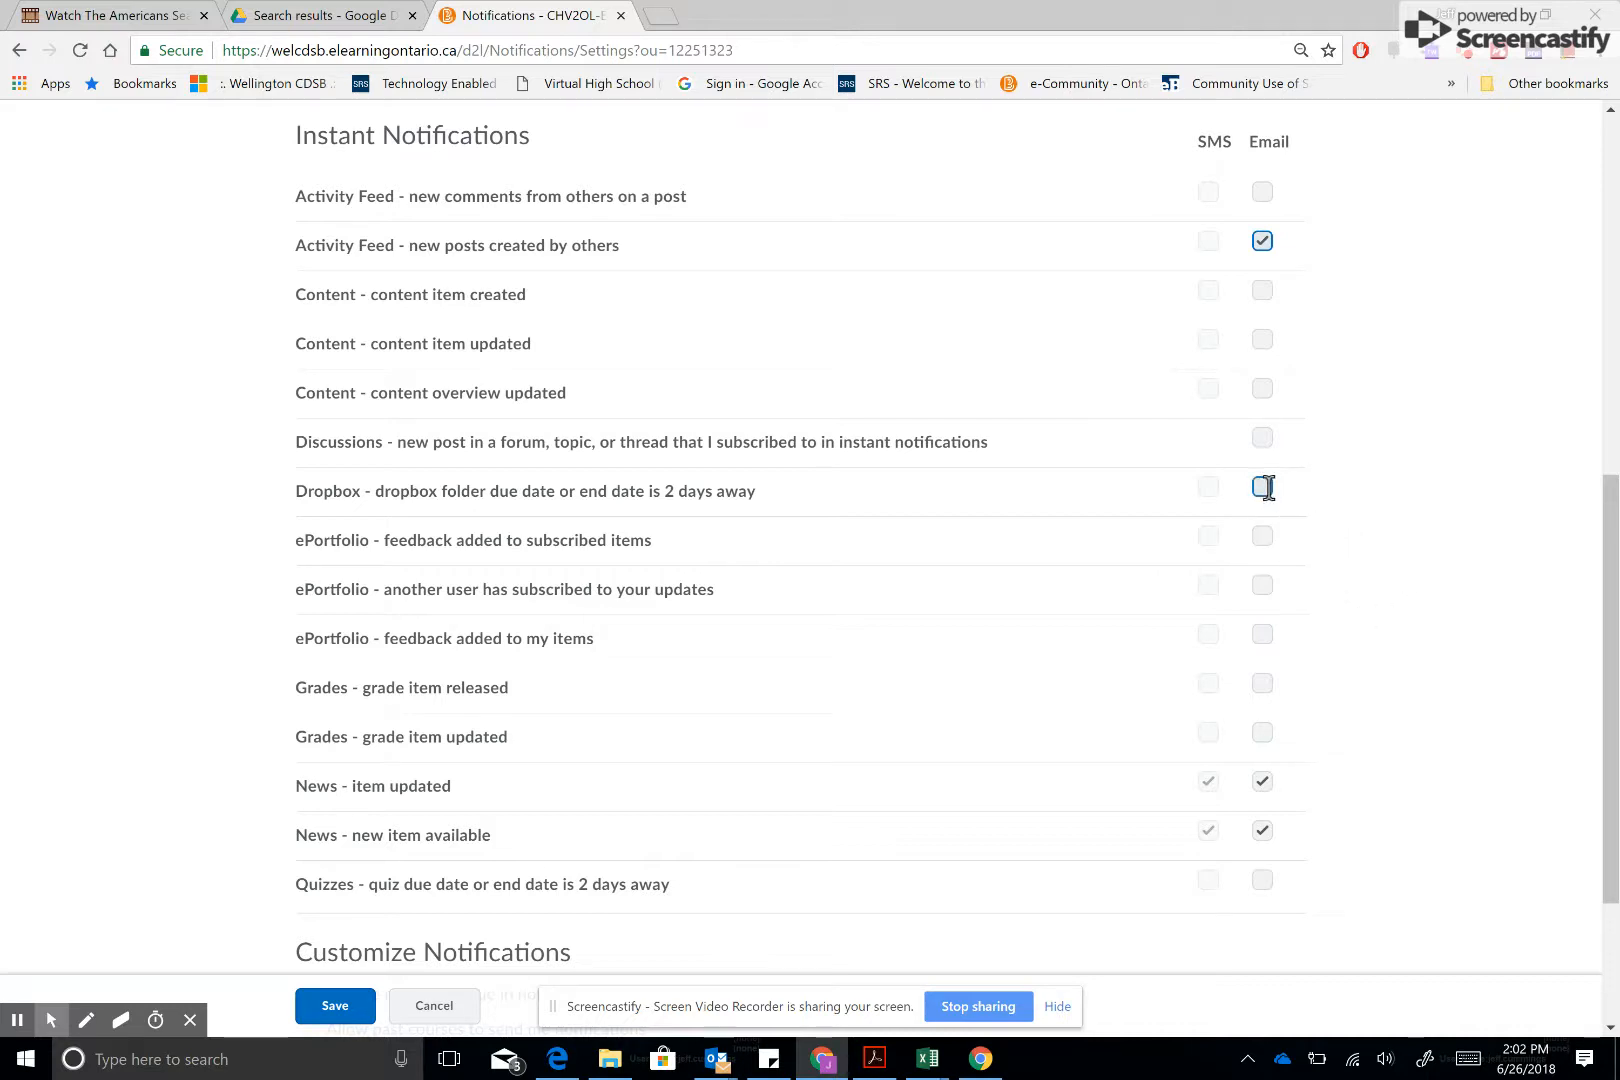
{"action": "left_click", "coordinate": [1263, 487]}
Toggle the email notifications for updated and new News items, leaving both enabled.
{"action": "left_click", "coordinate": [1262, 784]}
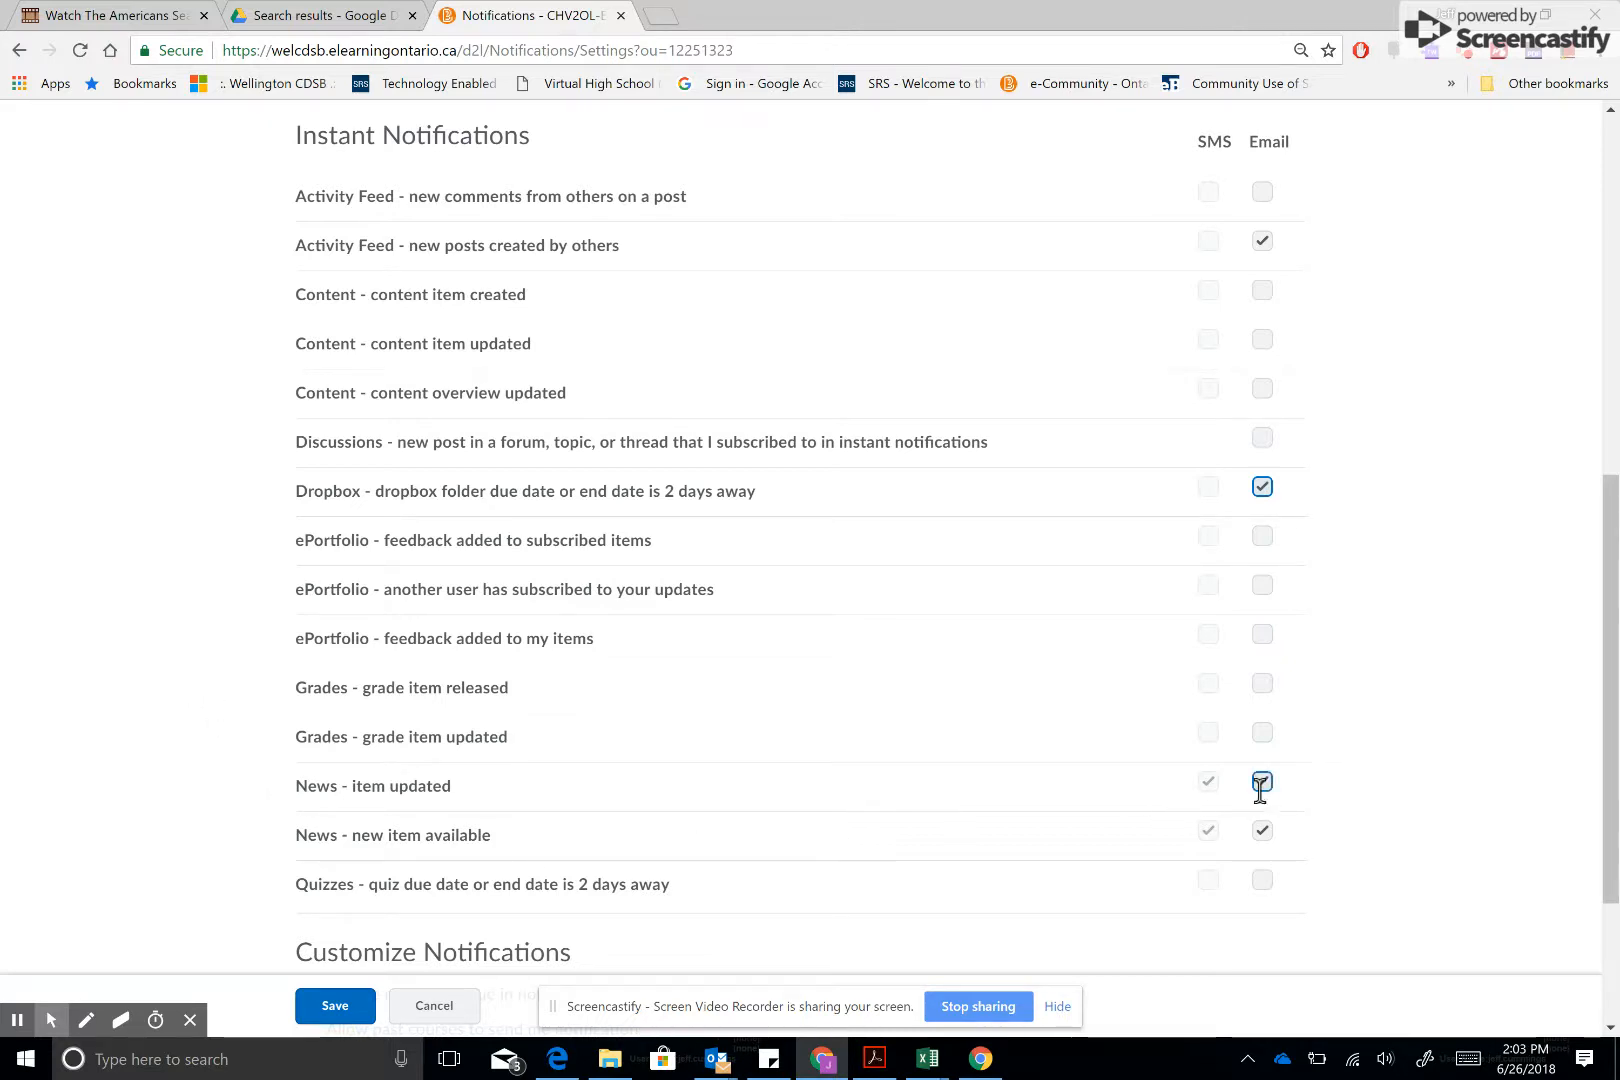
{"action": "left_click", "coordinate": [1262, 831]}
{"action": "left_click", "coordinate": [1262, 831]}
{"action": "left_click", "coordinate": [1262, 831]}
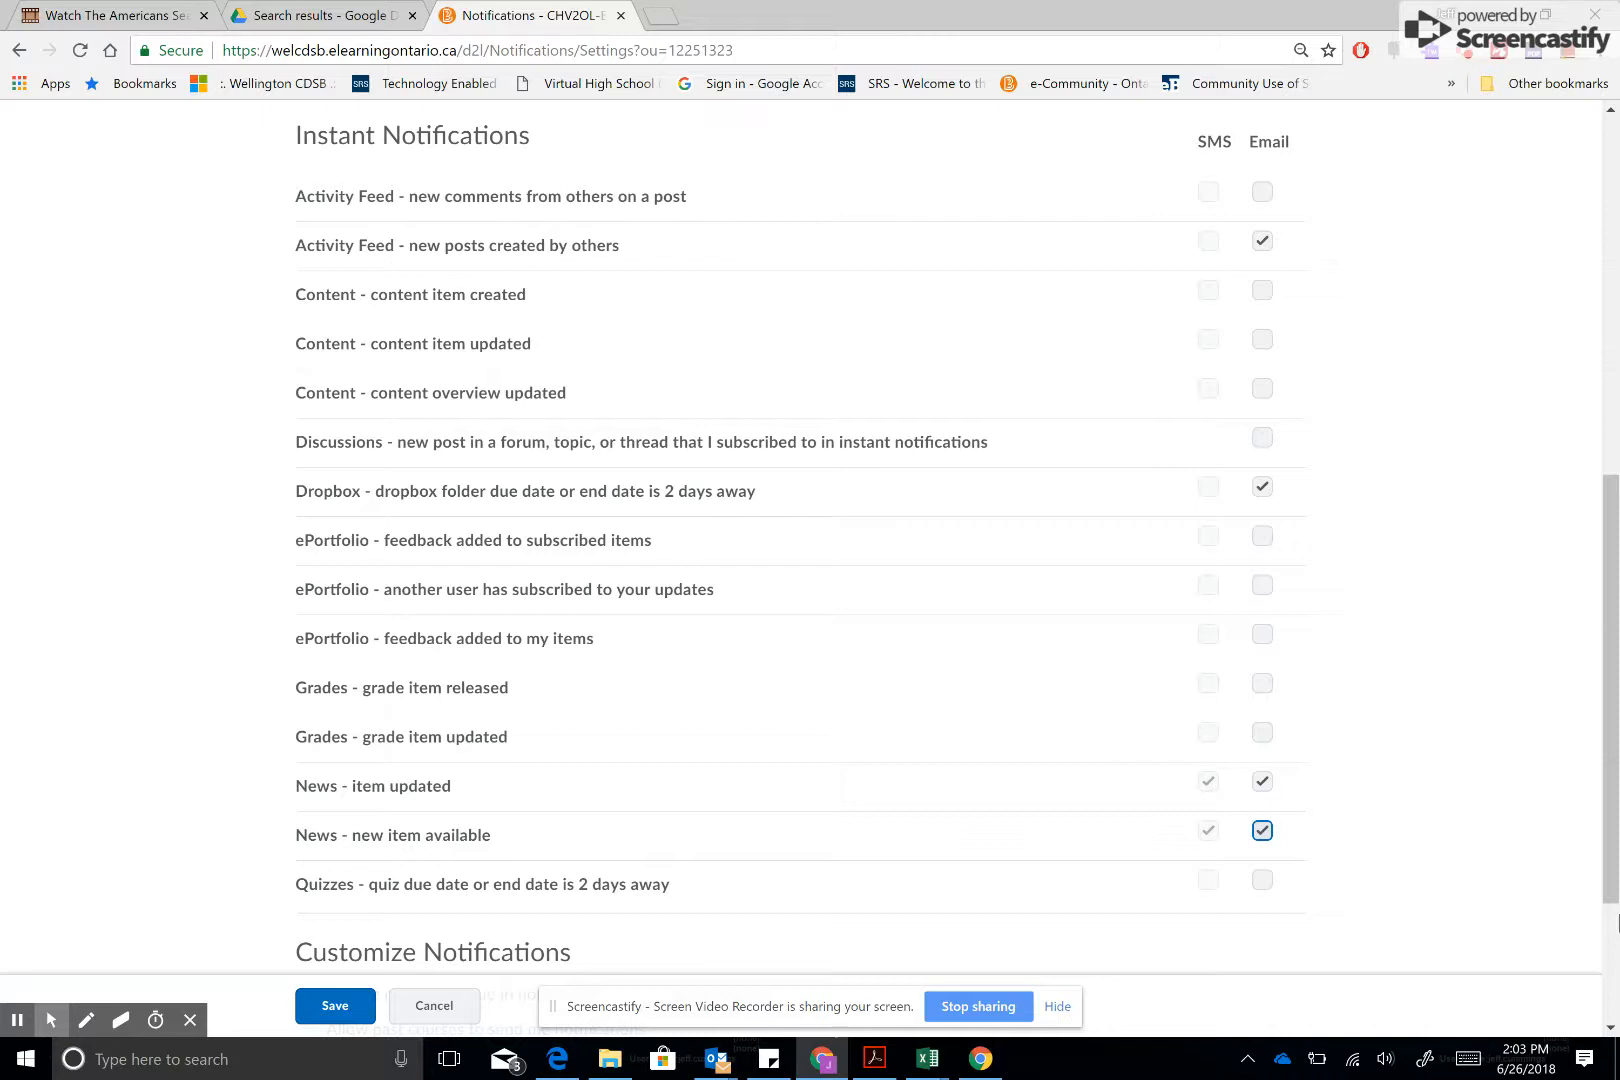
Enable instant email notifications for released grade items.
{"action": "left_click_drag", "start_coordinate": [1610, 875], "coordinate": [1610, 940]}
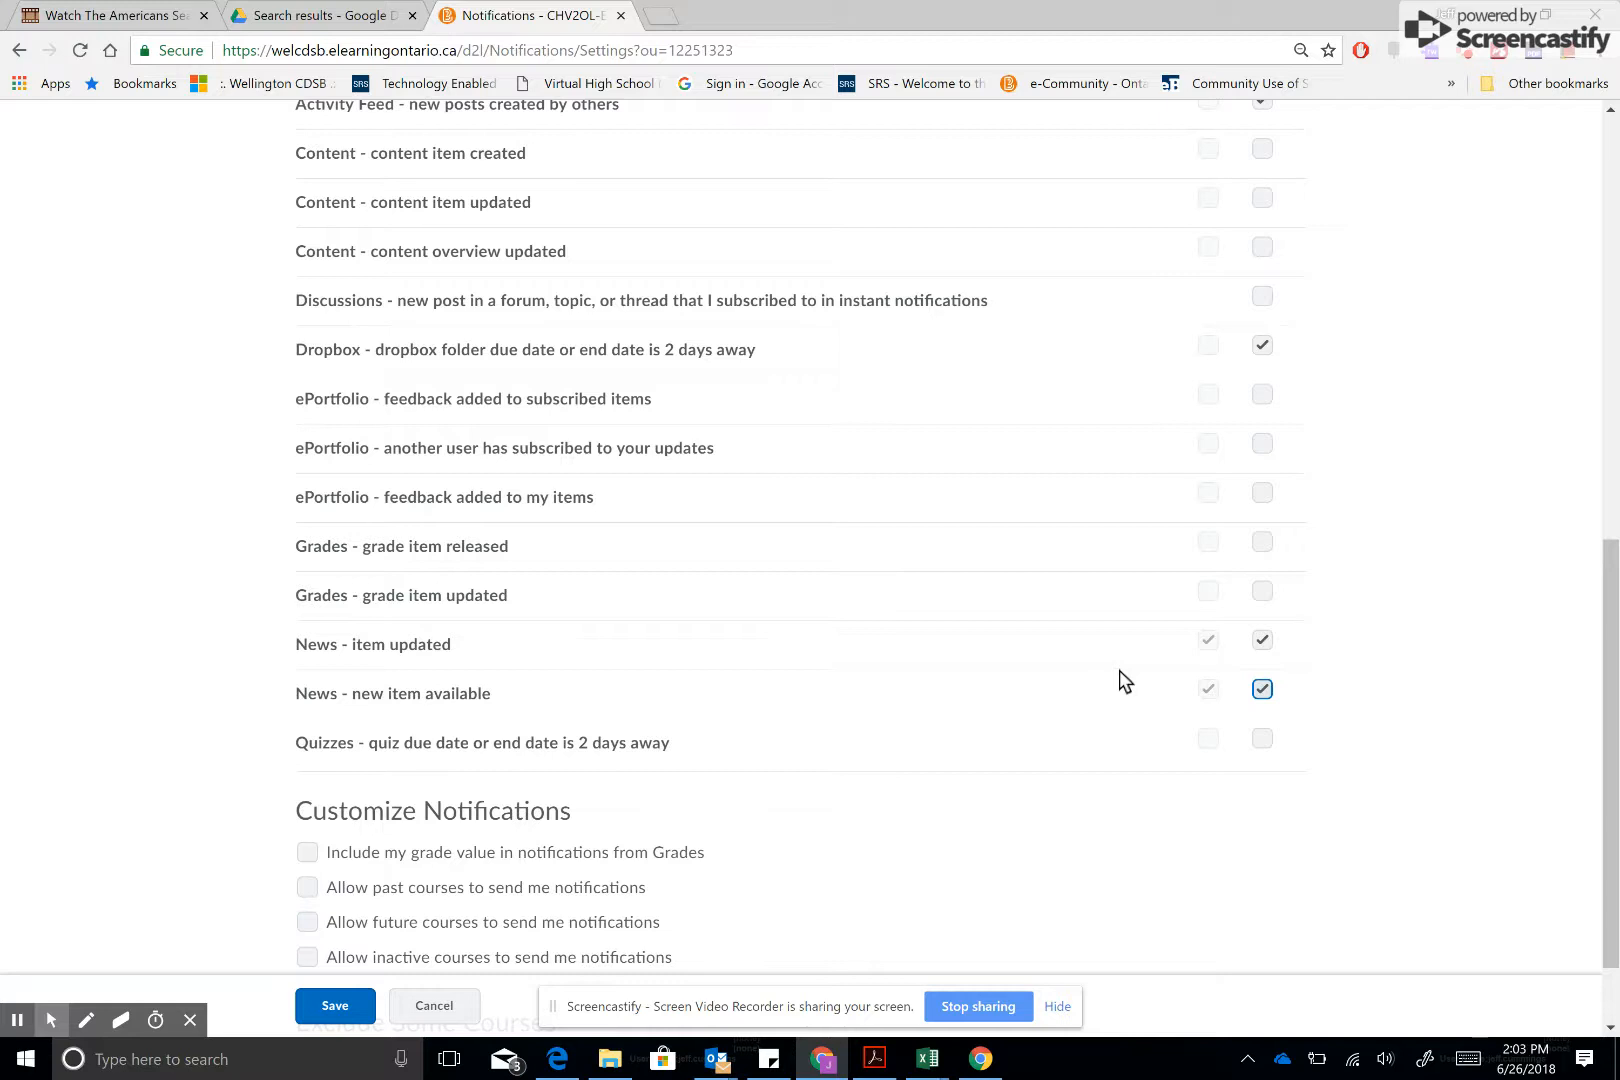
{"action": "left_click", "coordinate": [1262, 345]}
{"action": "left_click", "coordinate": [1262, 541]}
{"action": "left_click_drag", "start_coordinate": [1611, 645], "coordinate": [1611, 508]}
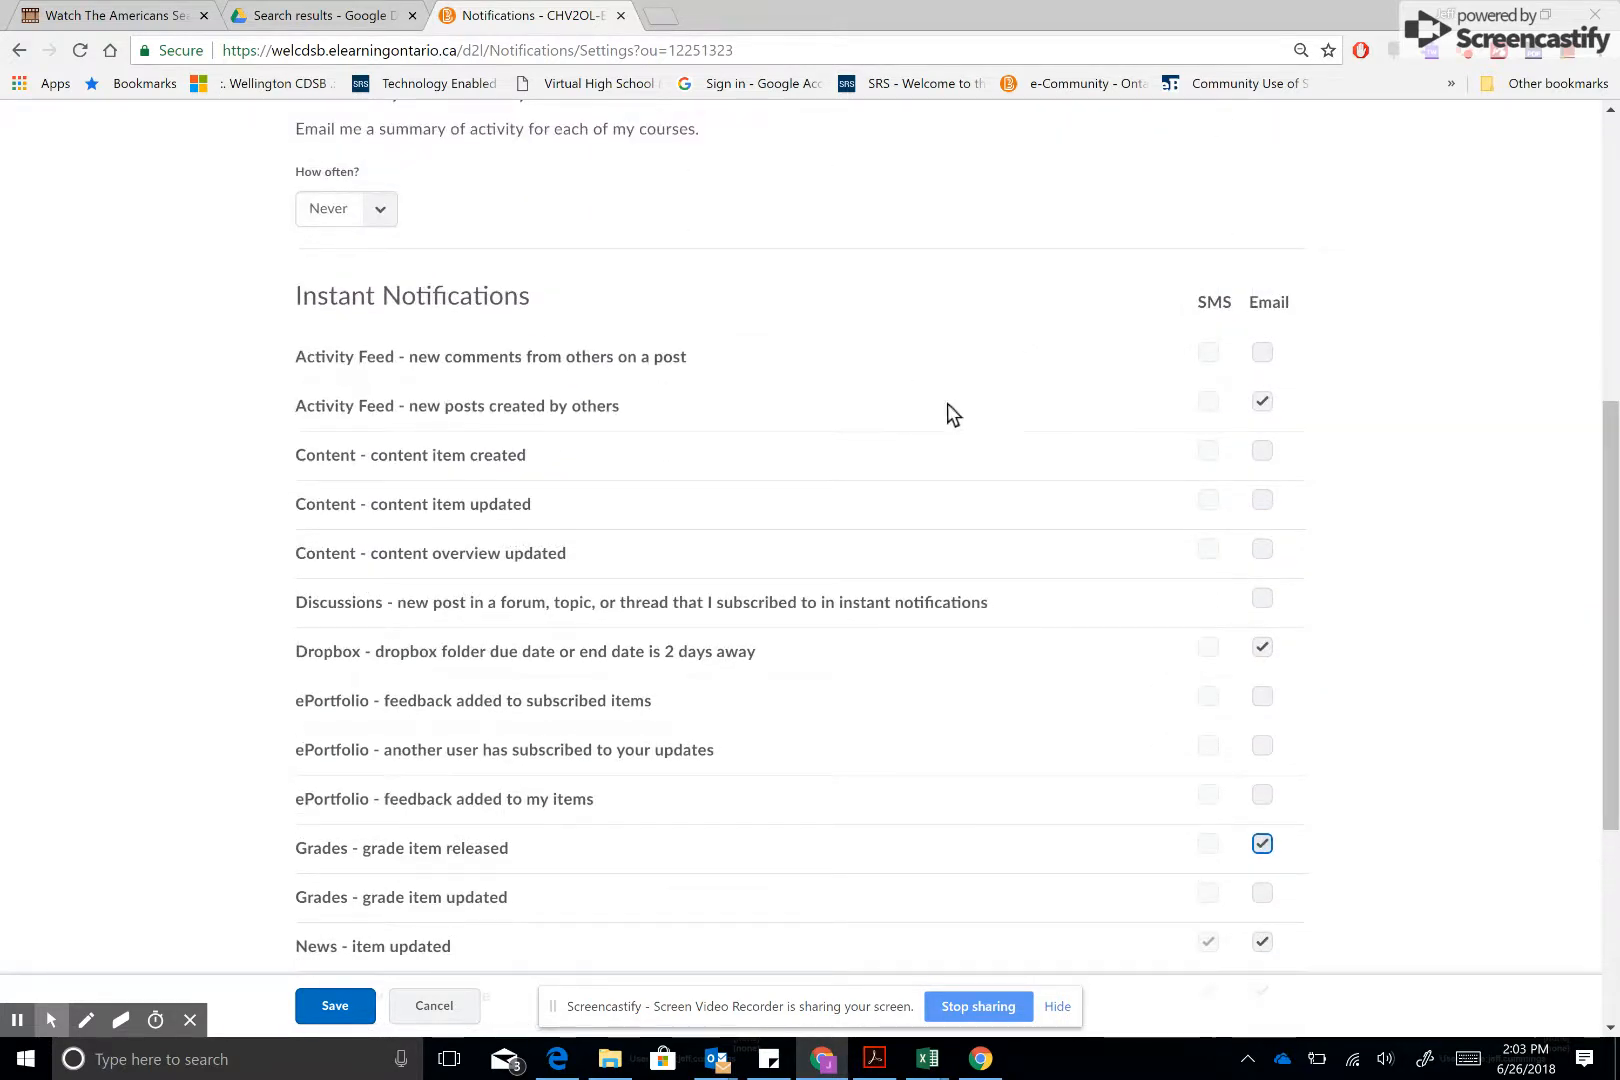